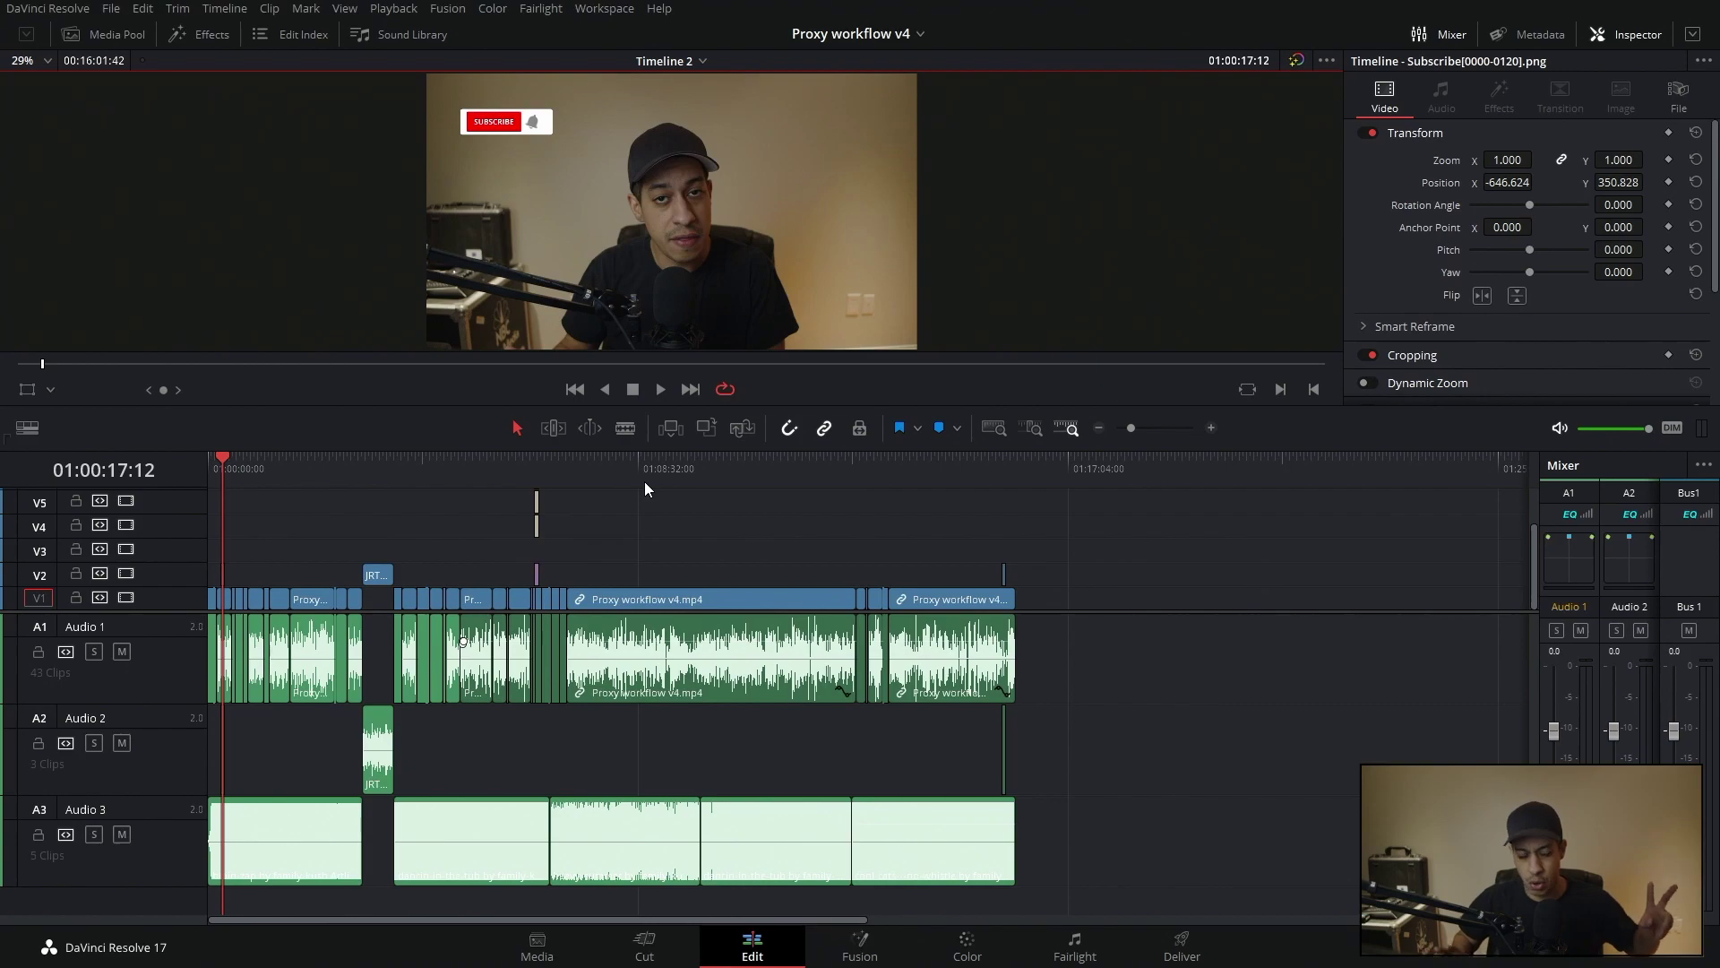
left_click_drag(1154, 839, 279, 844)
right_click(306, 849)
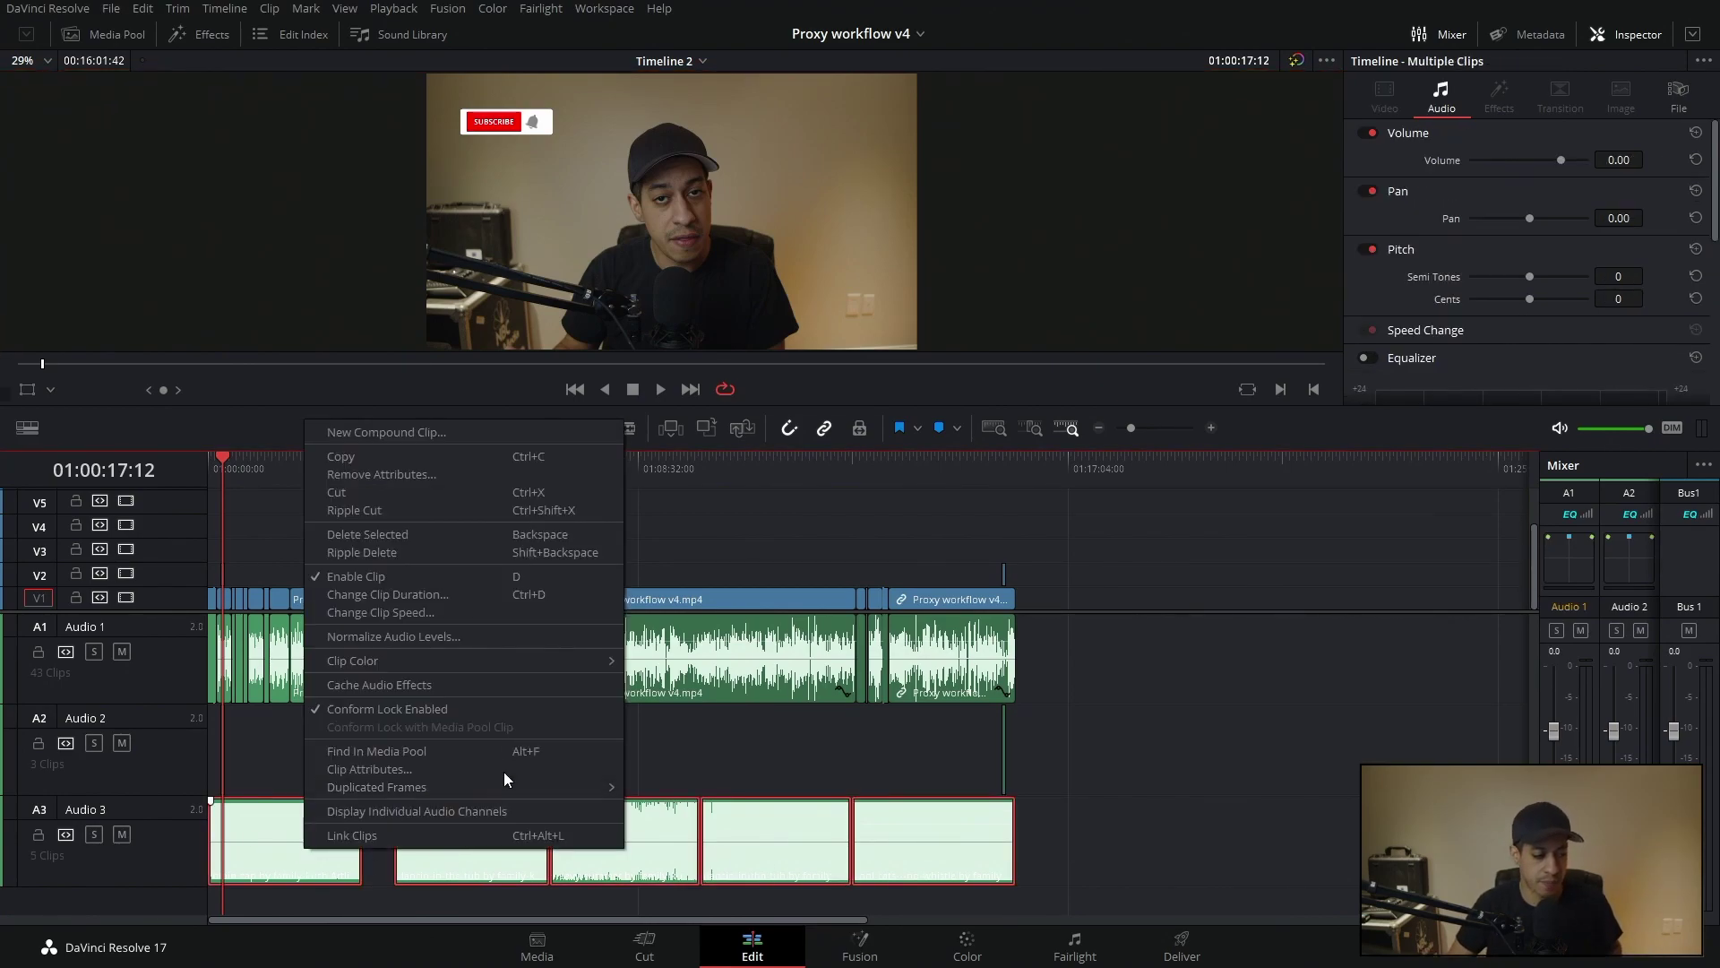
left_click(1292, 857)
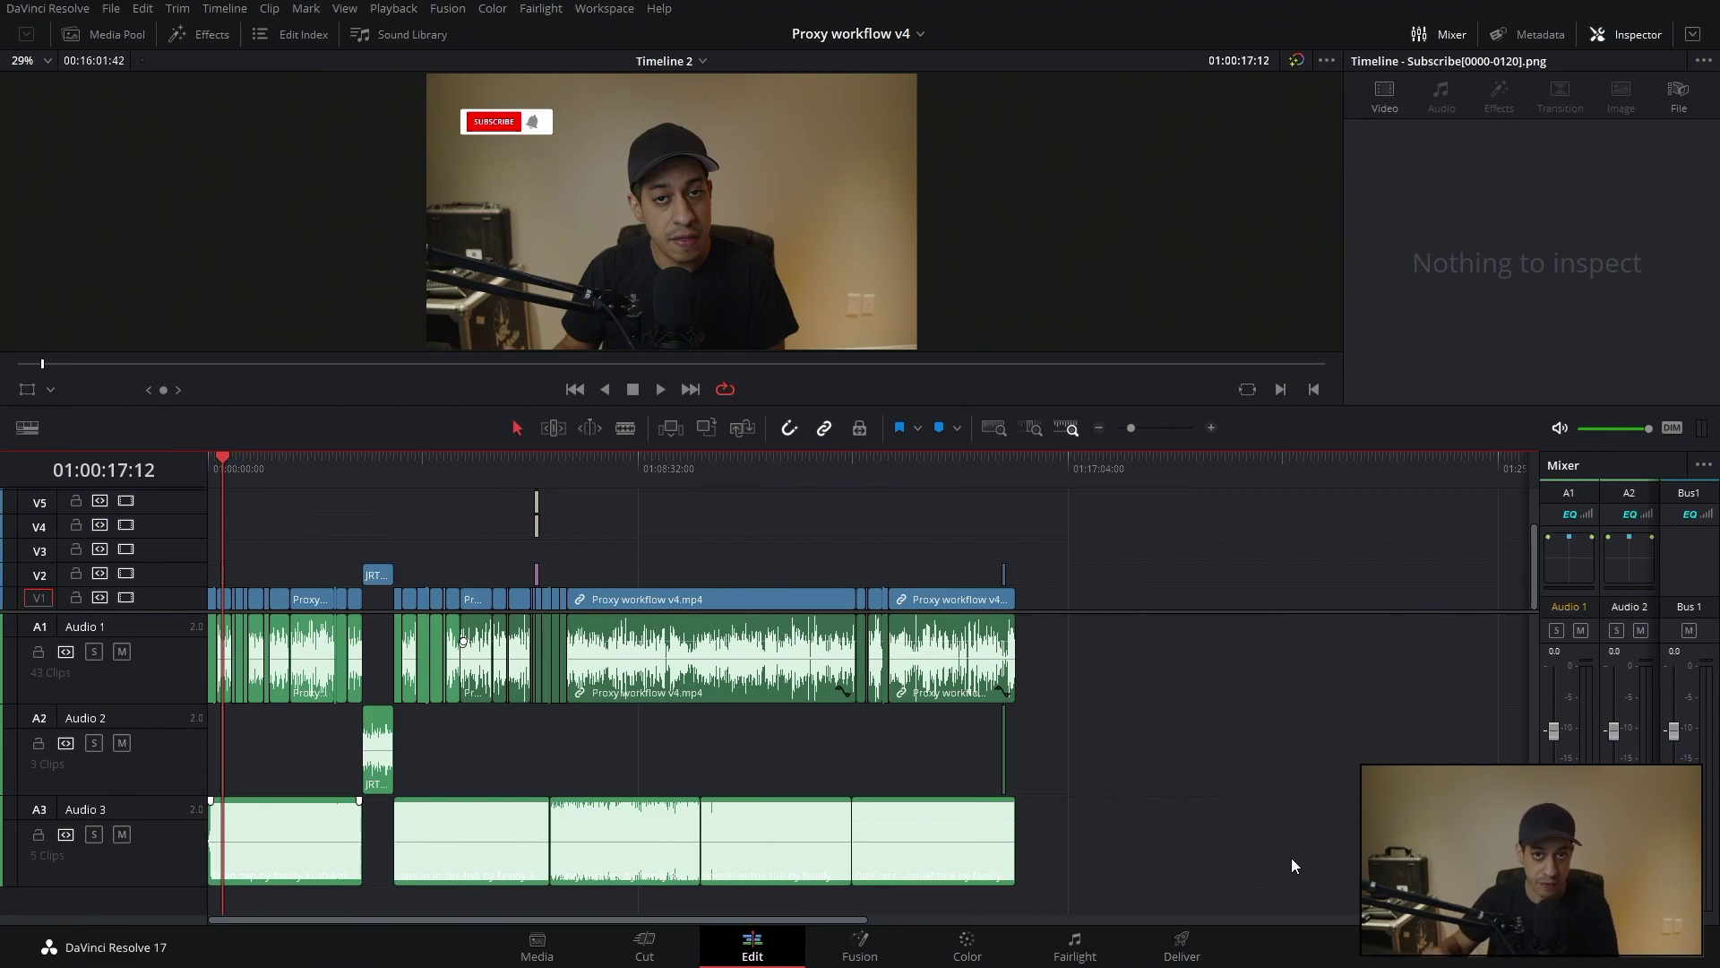
Step: Change the track color of the Audio 3 music track to Apricot
right_click(140, 817)
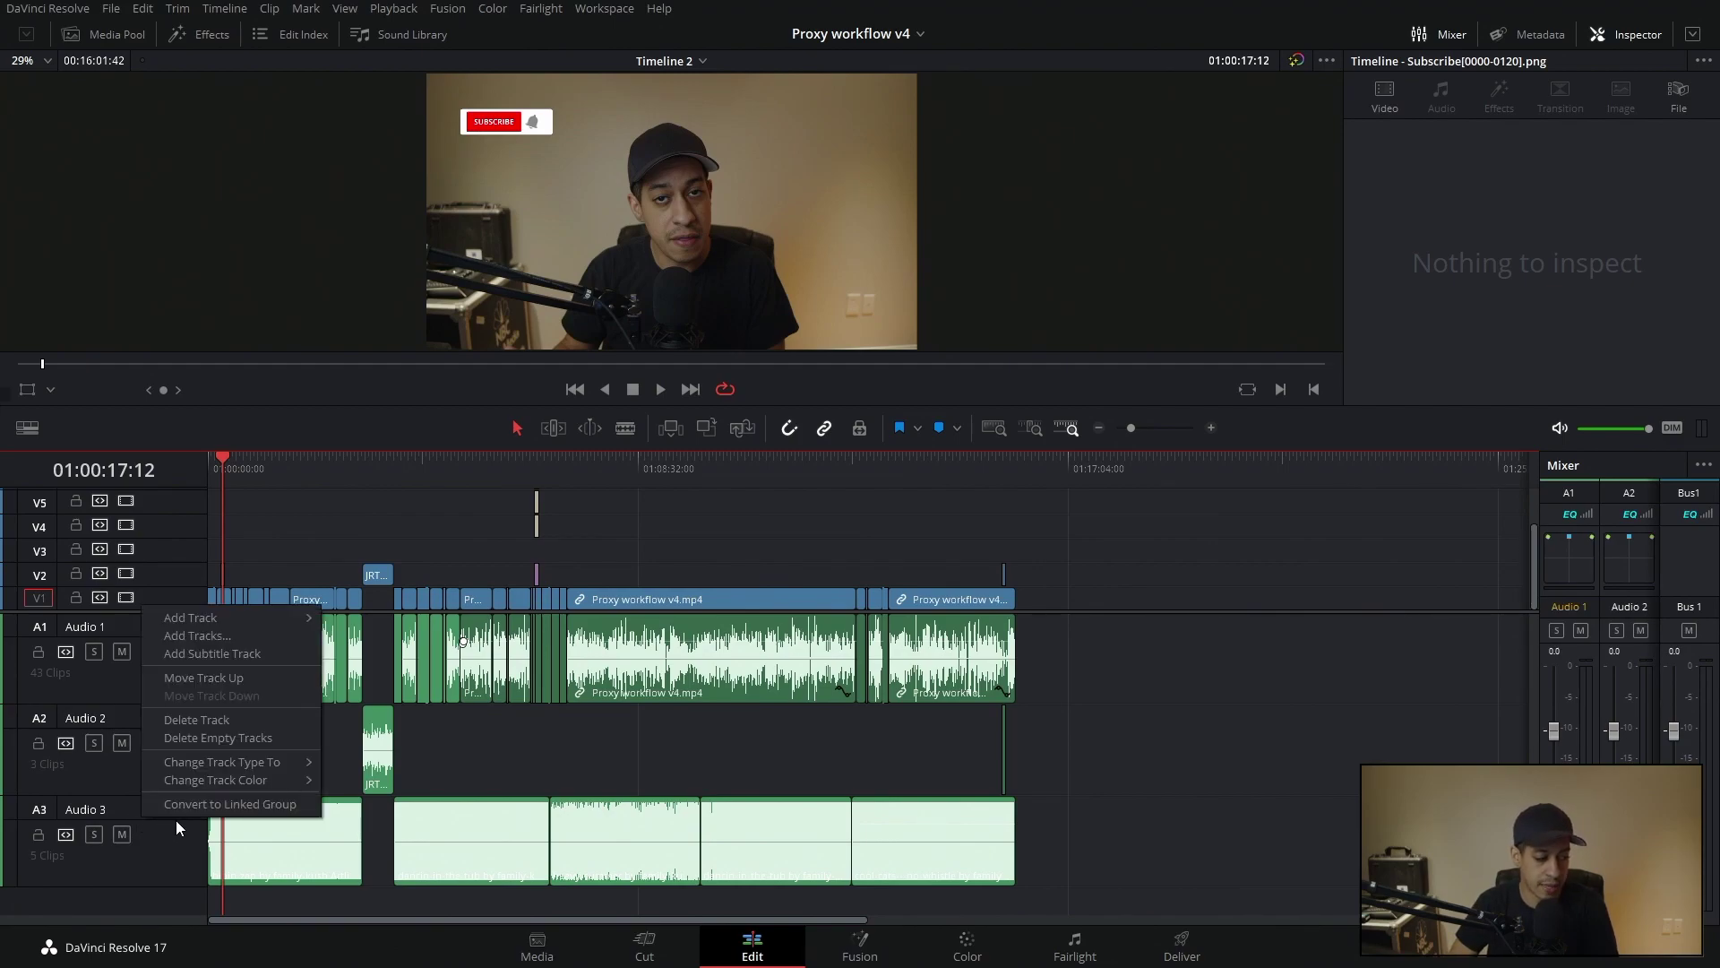
mouse_move(234, 785)
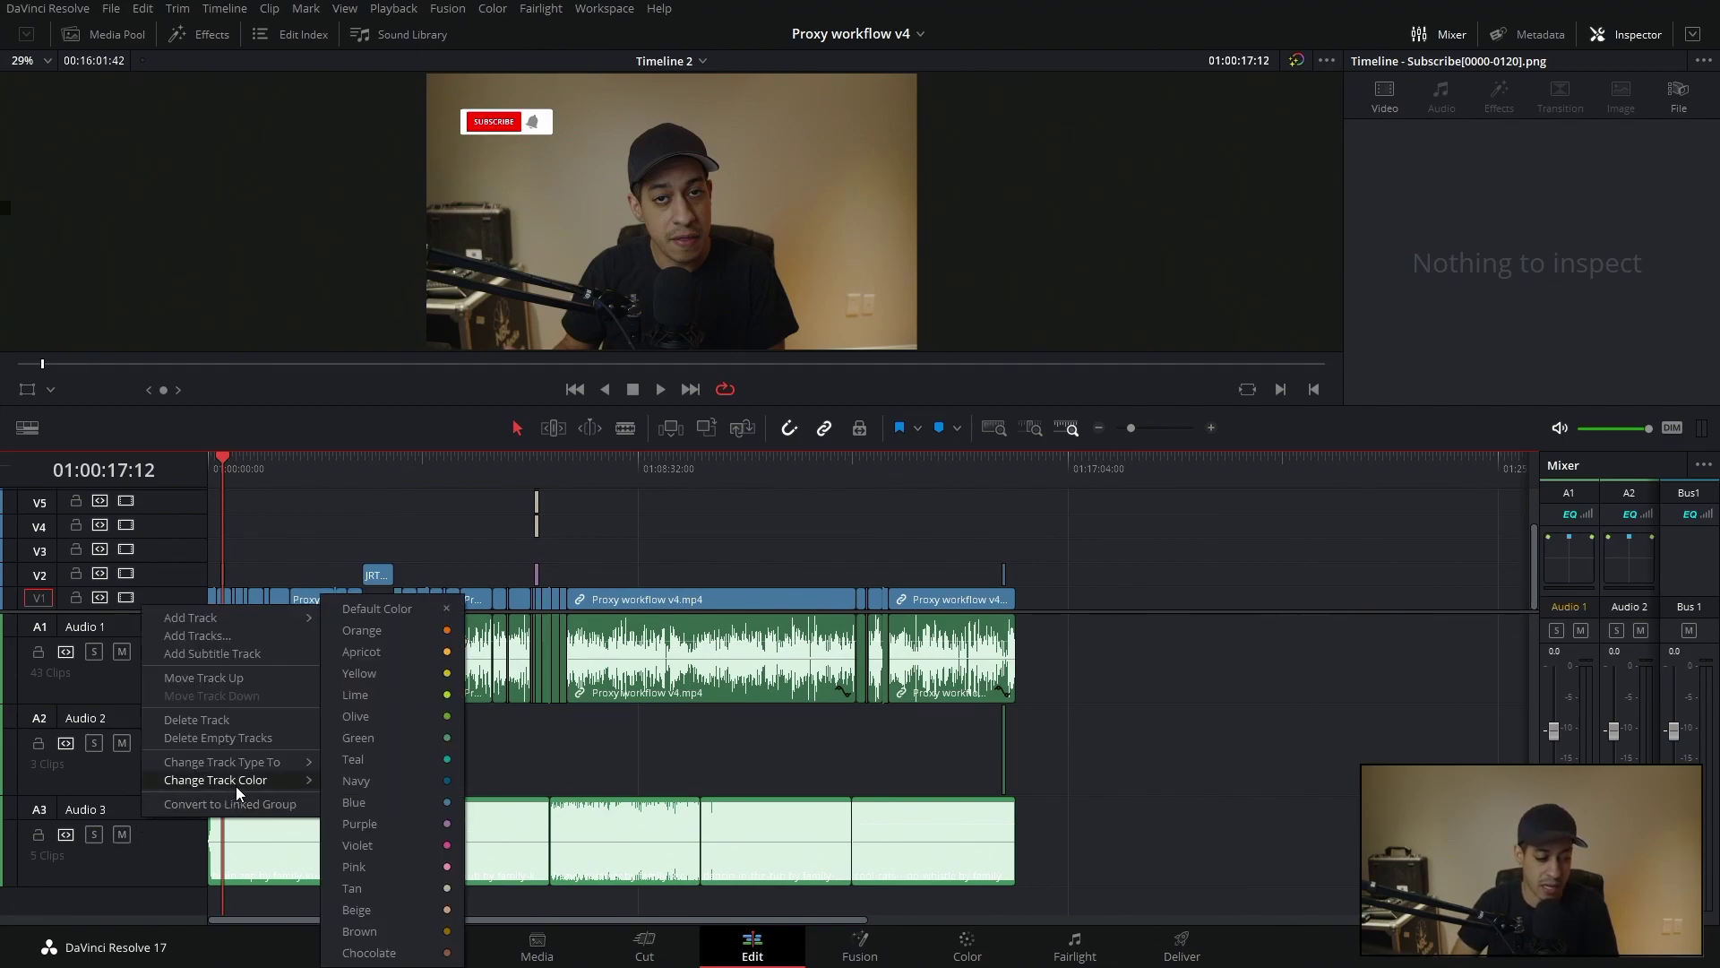
left_click(384, 649)
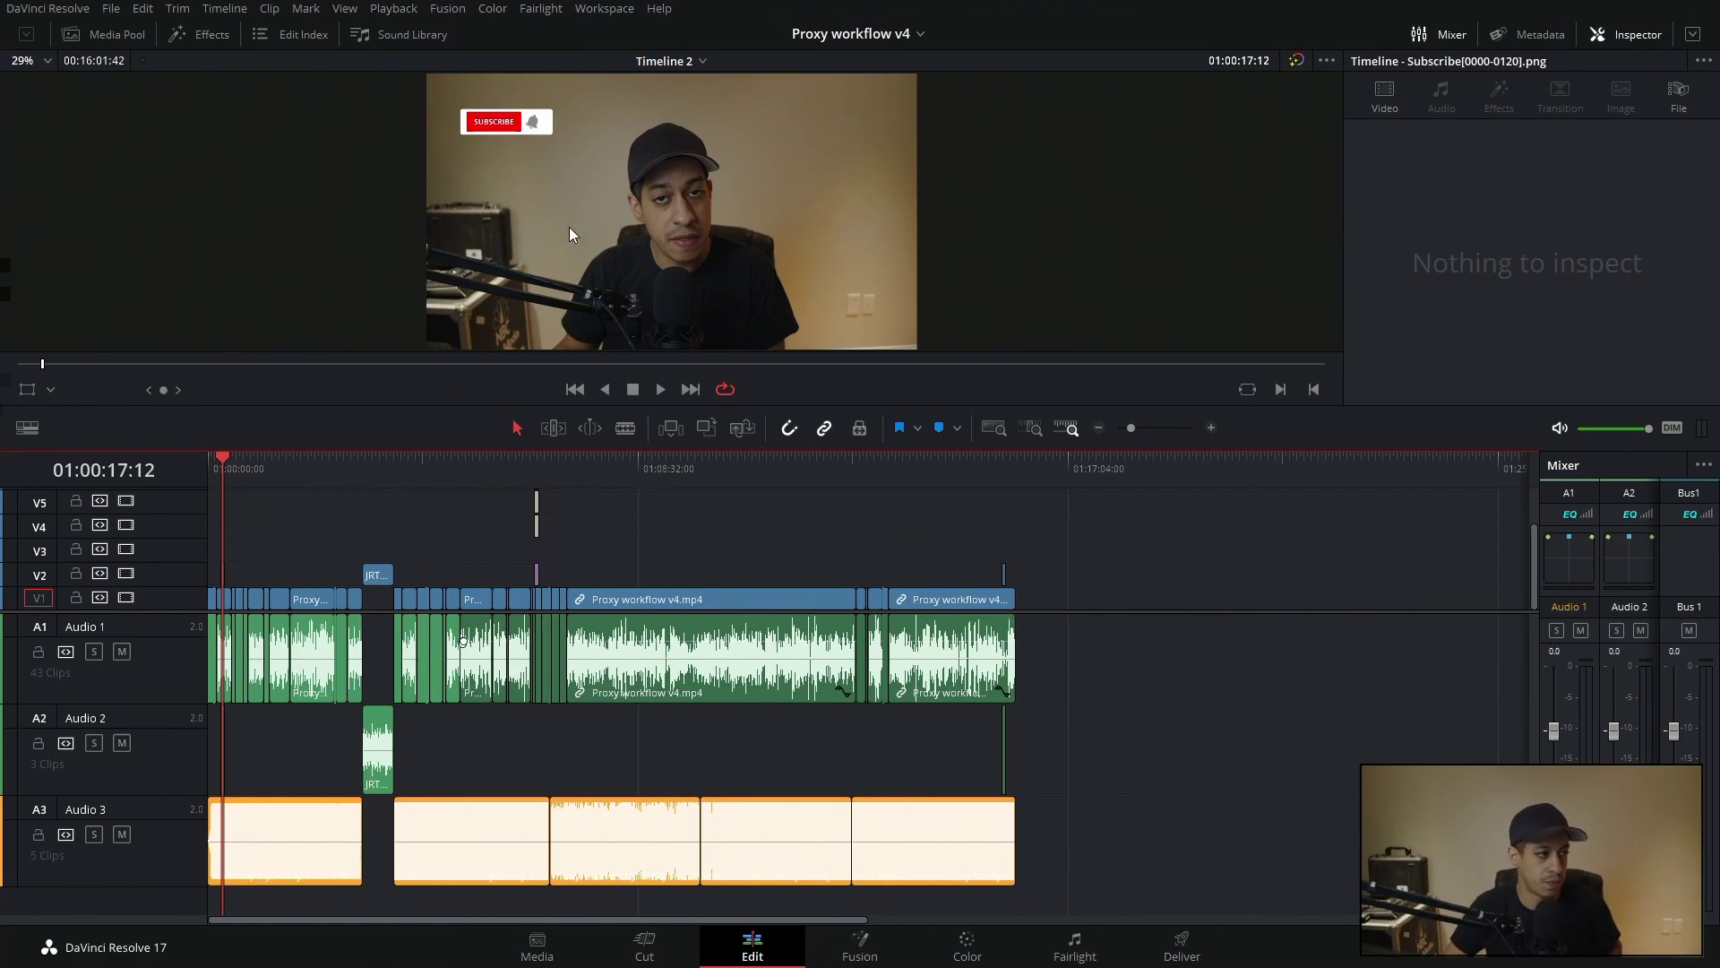
Step: Show the Edit Index filtered to Apricot clips only and bring its Name and Color columns into view
left_click(299, 34)
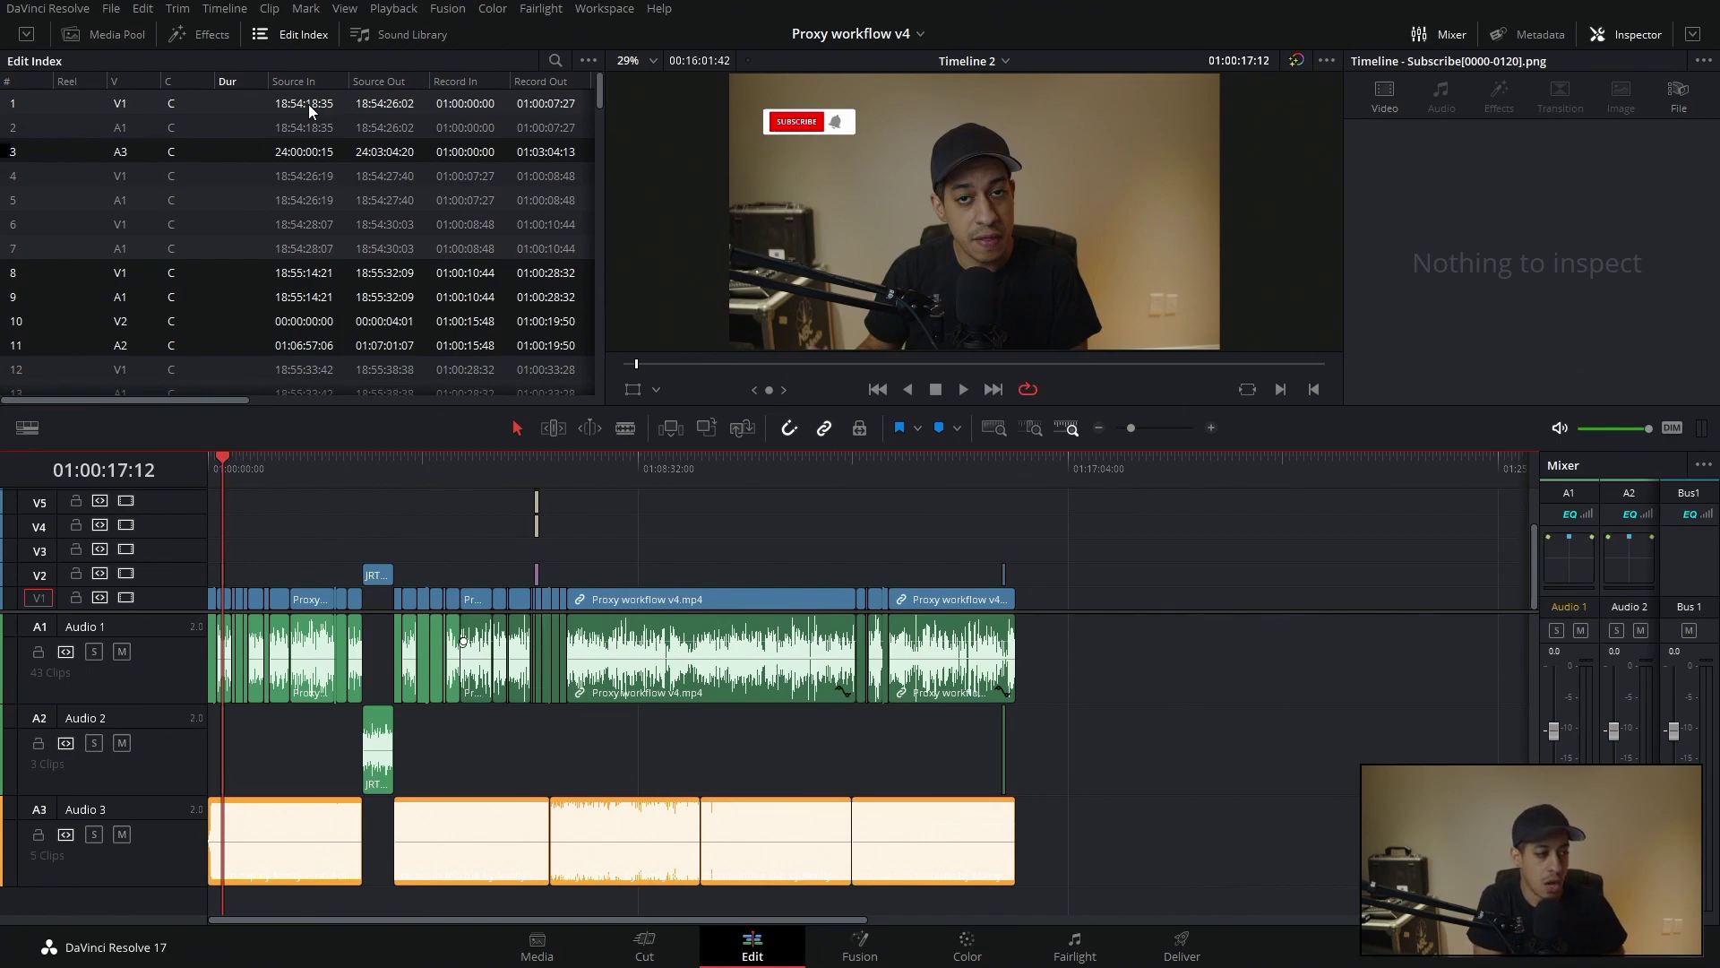
left_click(588, 60)
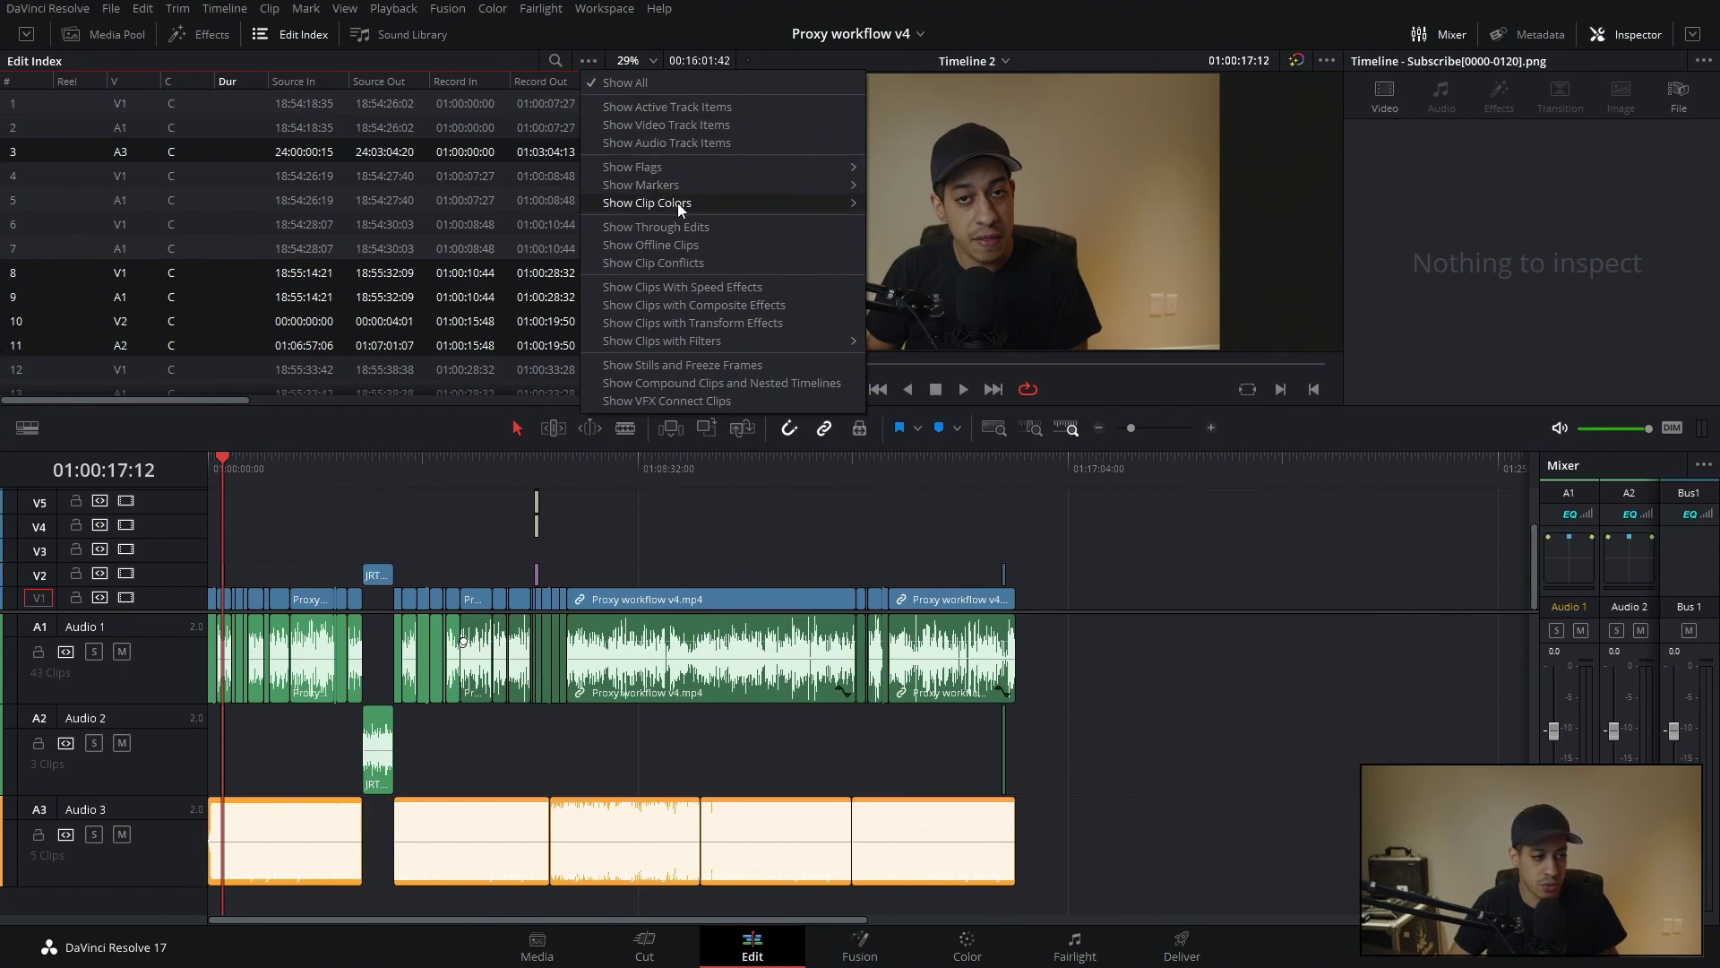
mouse_move(627, 206)
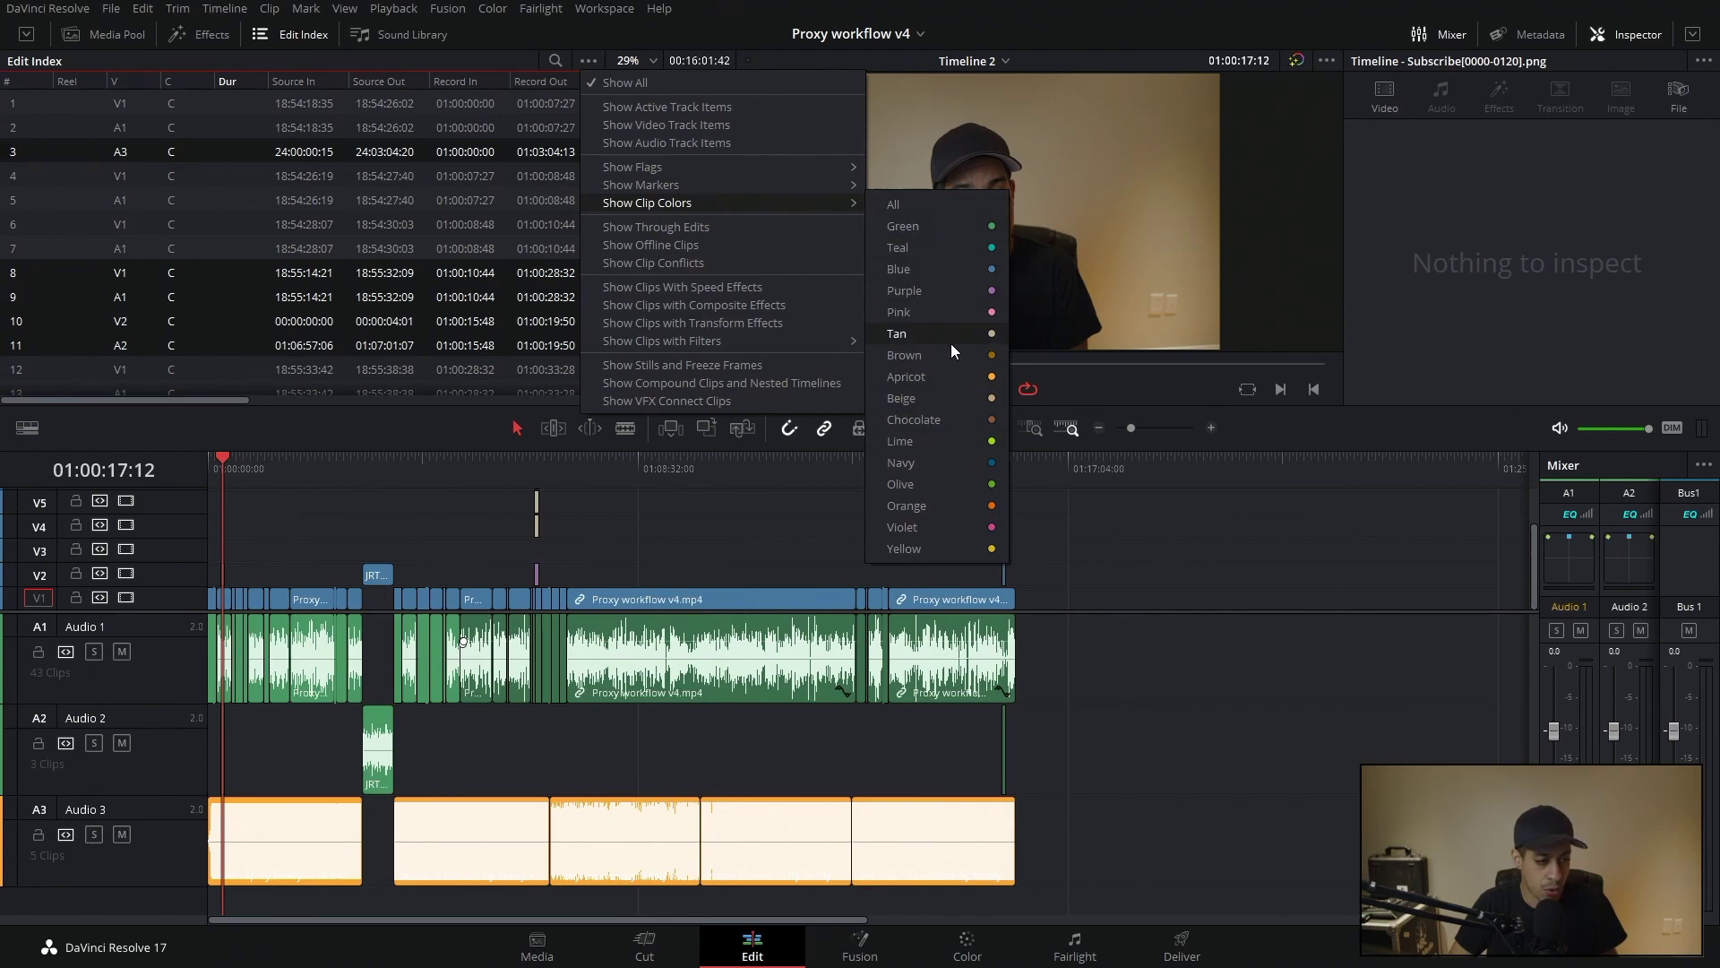
left_click(945, 374)
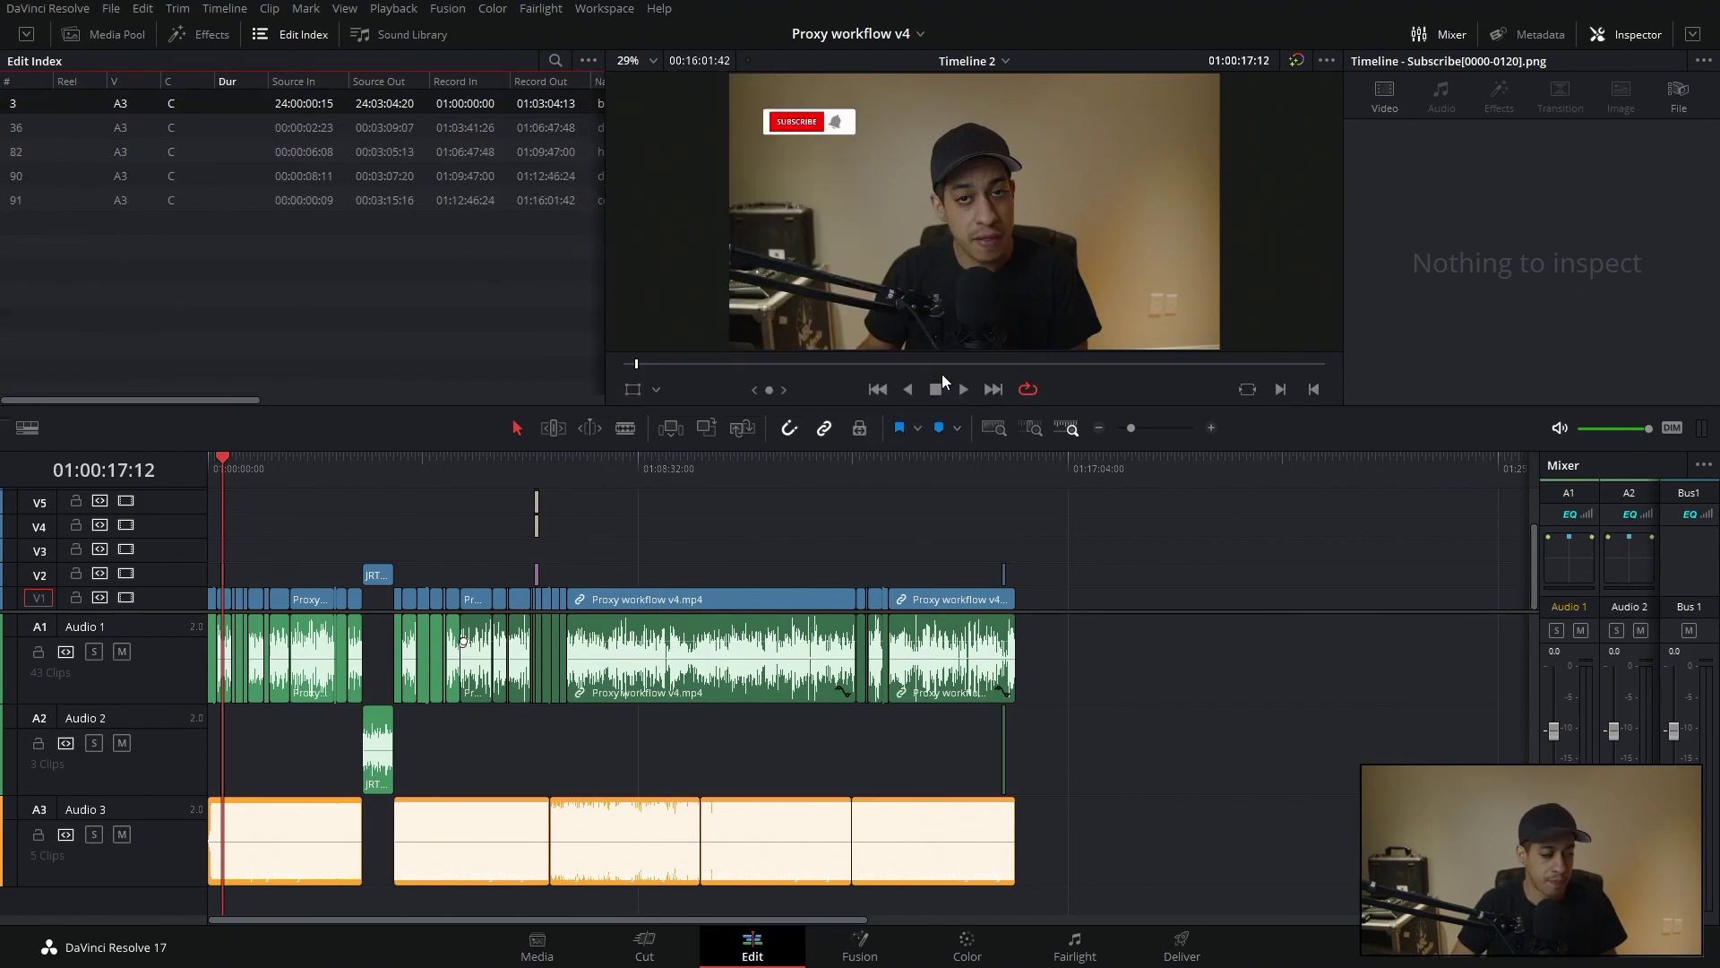
left_click_drag(210, 401, 383, 402)
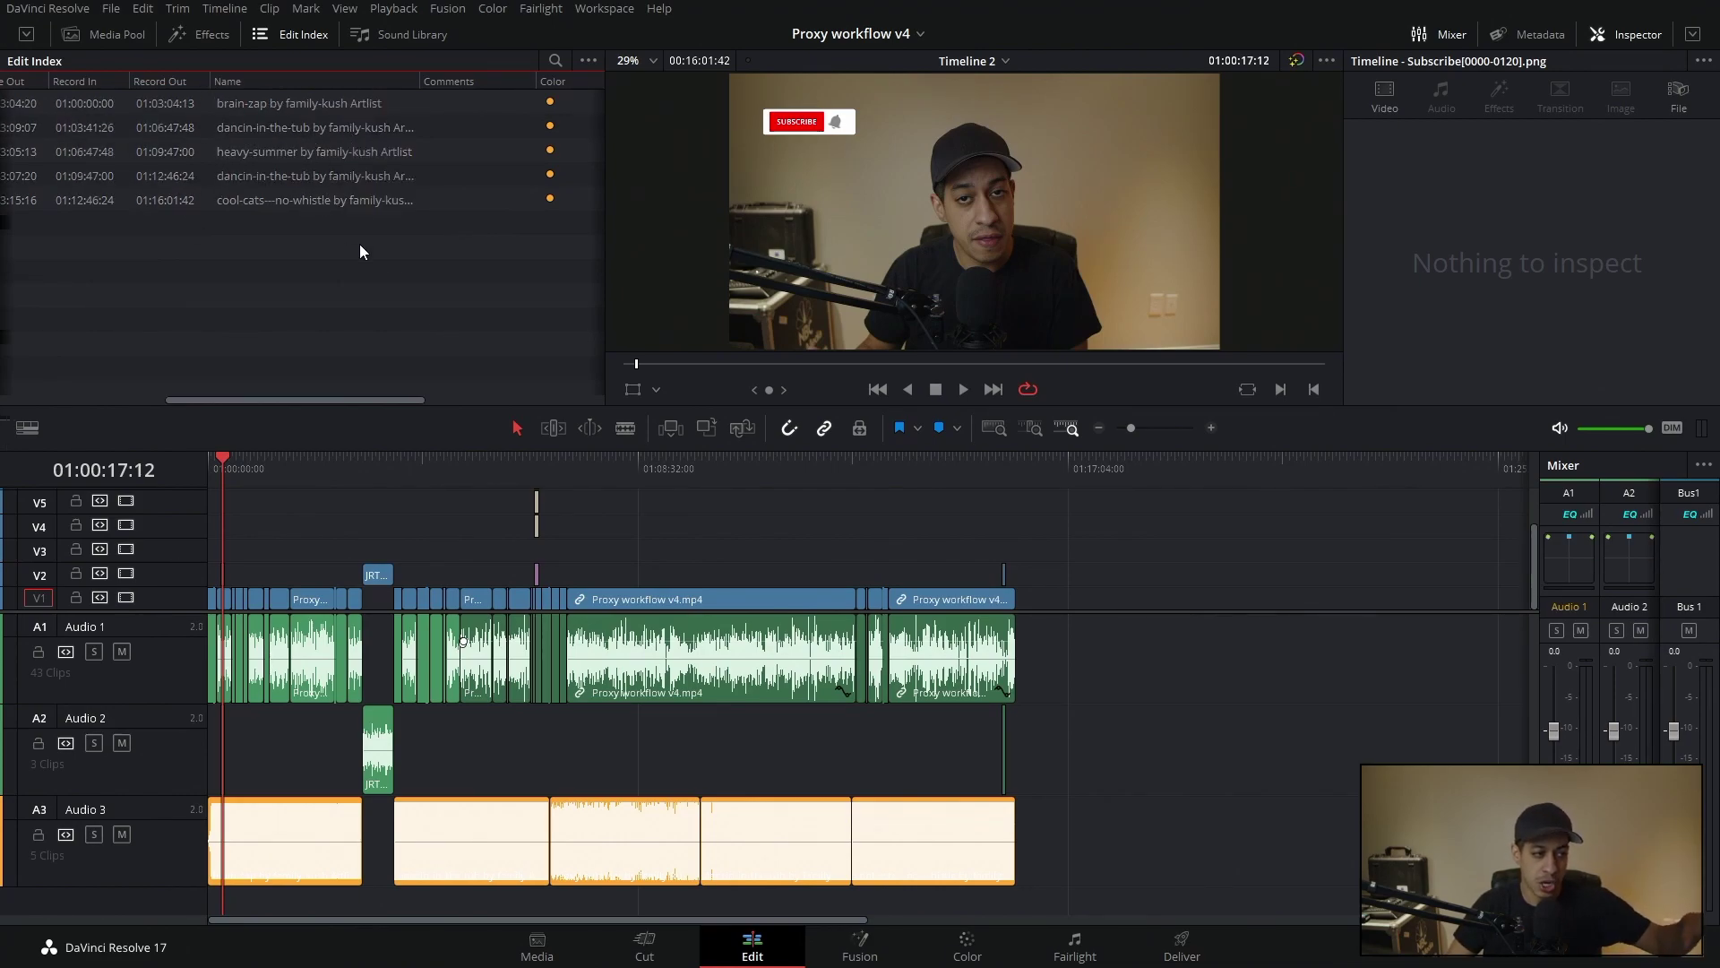
Step: Export the edit index of Timeline 2 from the media pool as the CSV file Timeline 2.csv
left_click(123, 37)
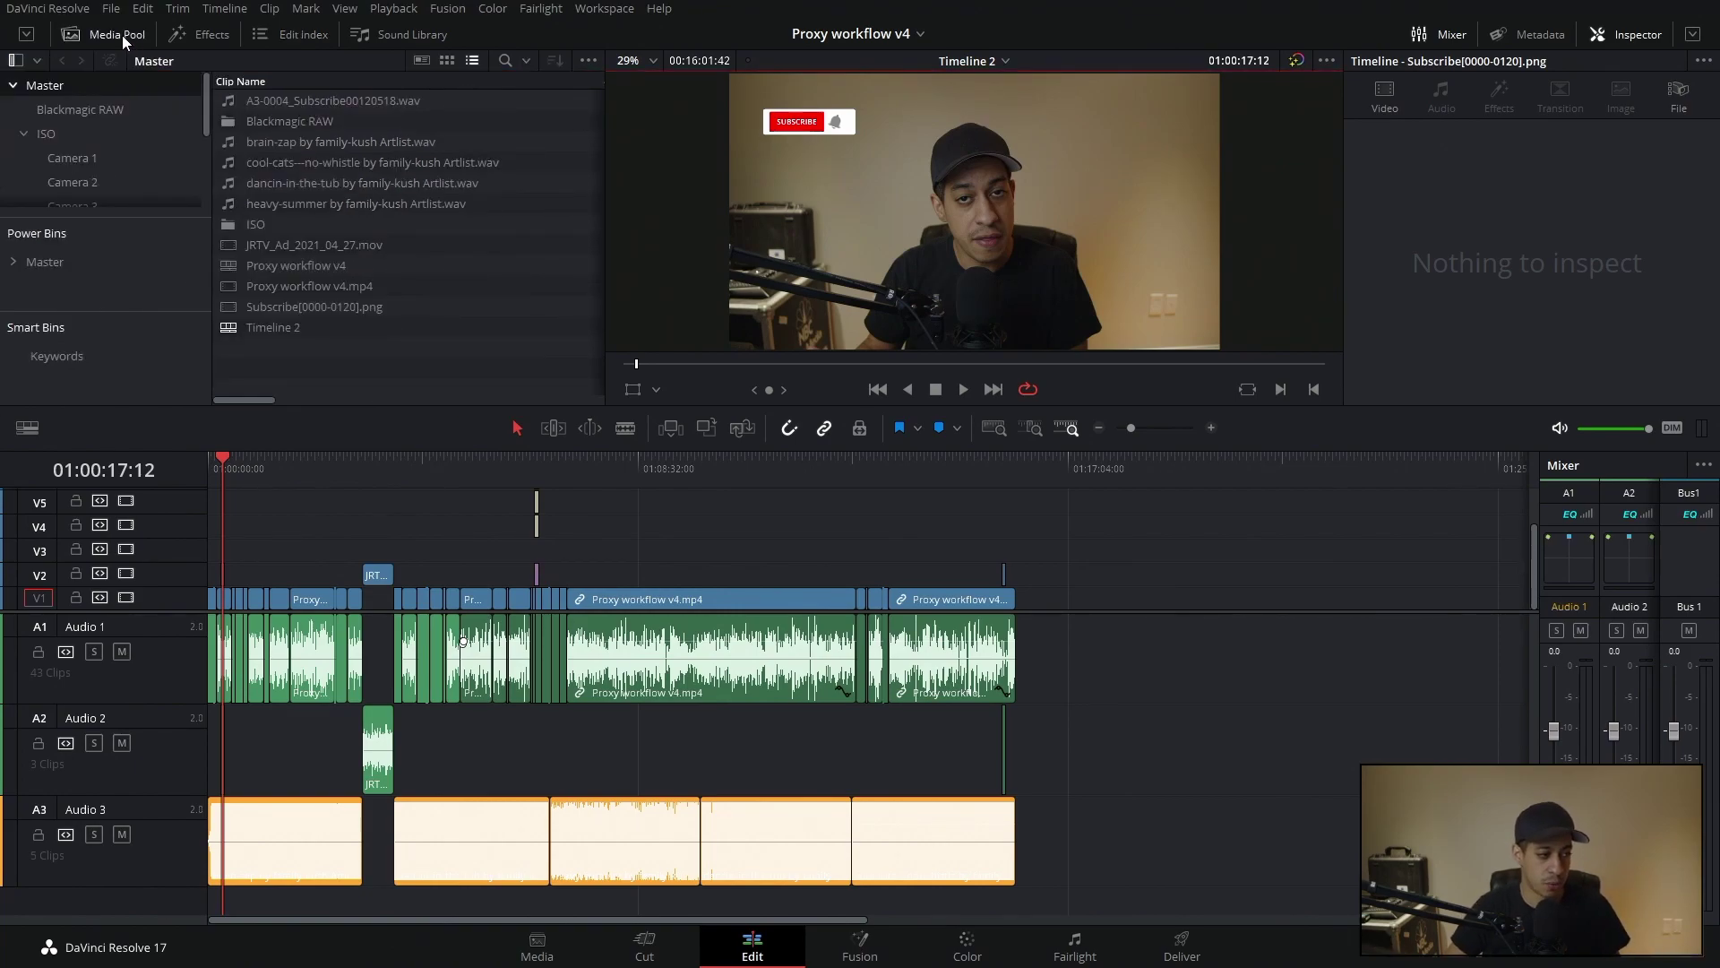
right_click(278, 325)
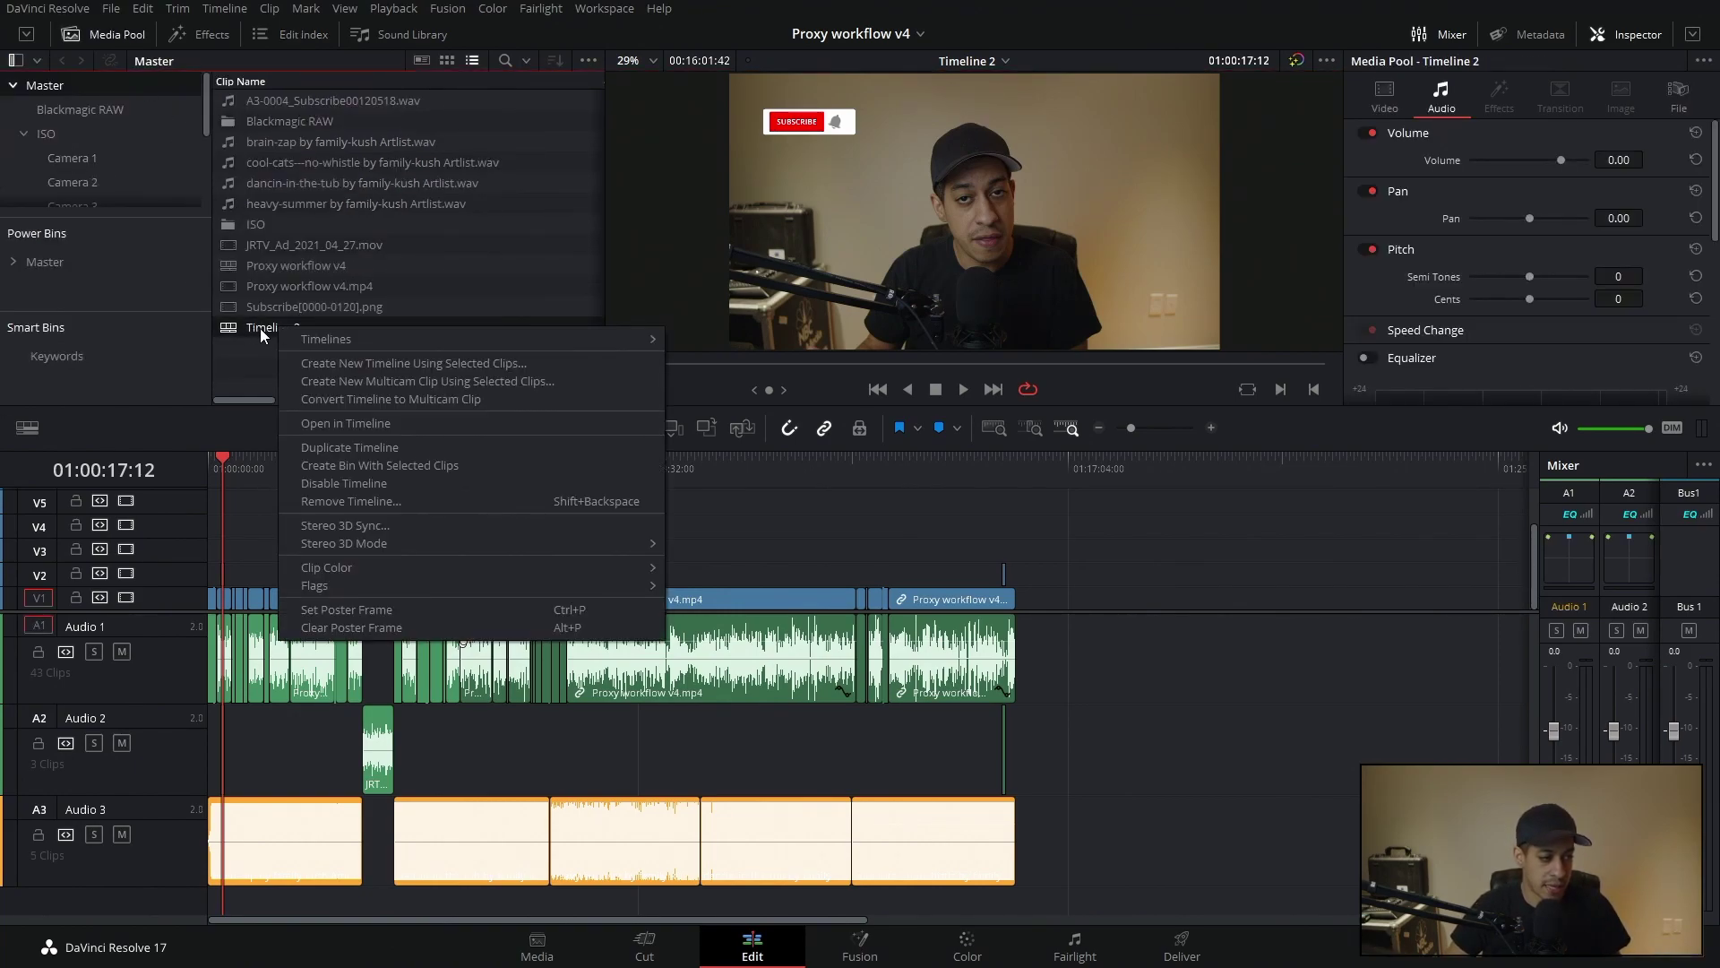
left_click(257, 341)
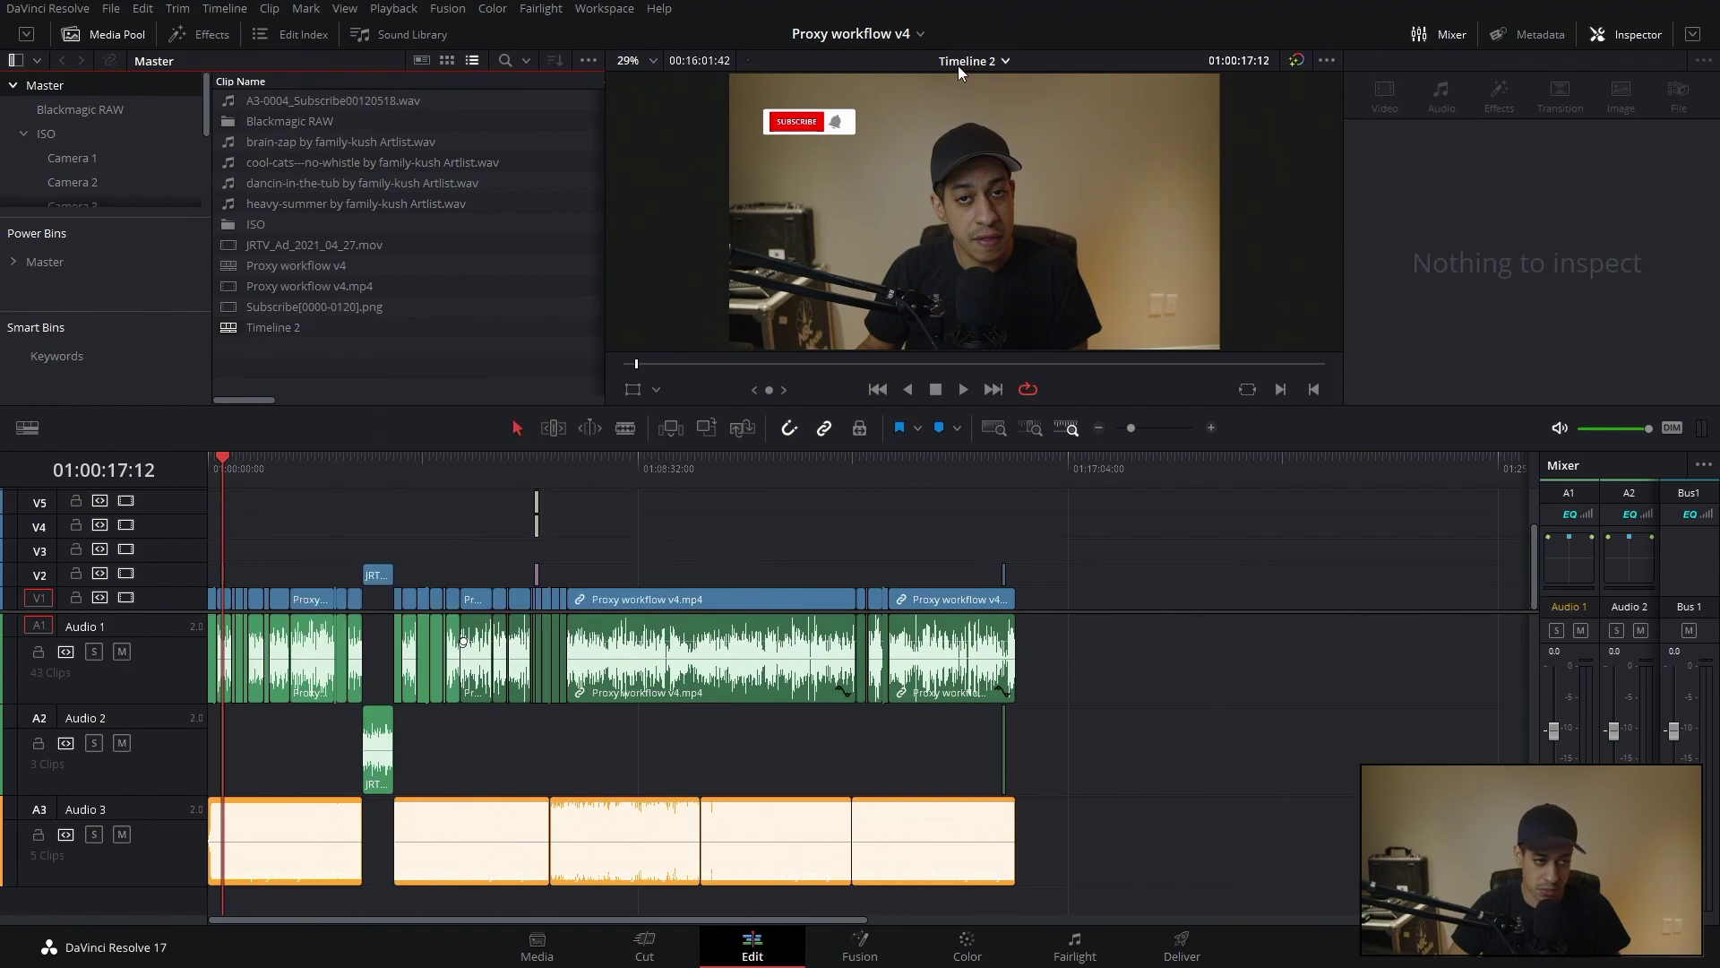
right_click(270, 326)
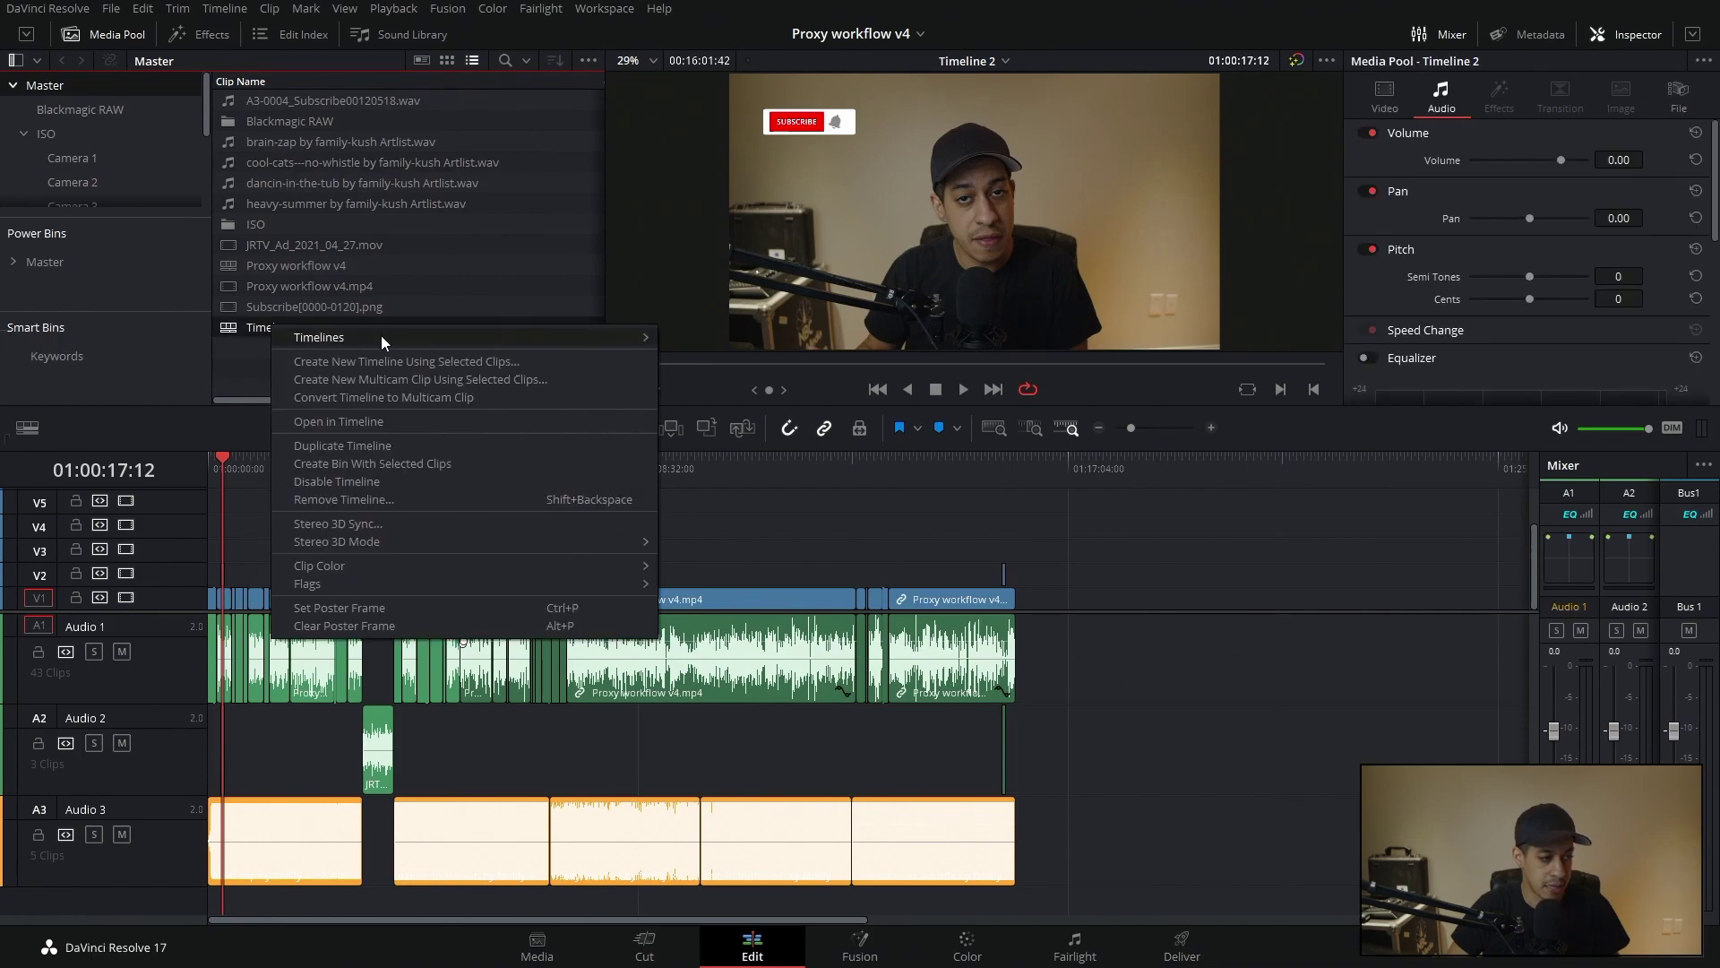
mouse_move(382, 337)
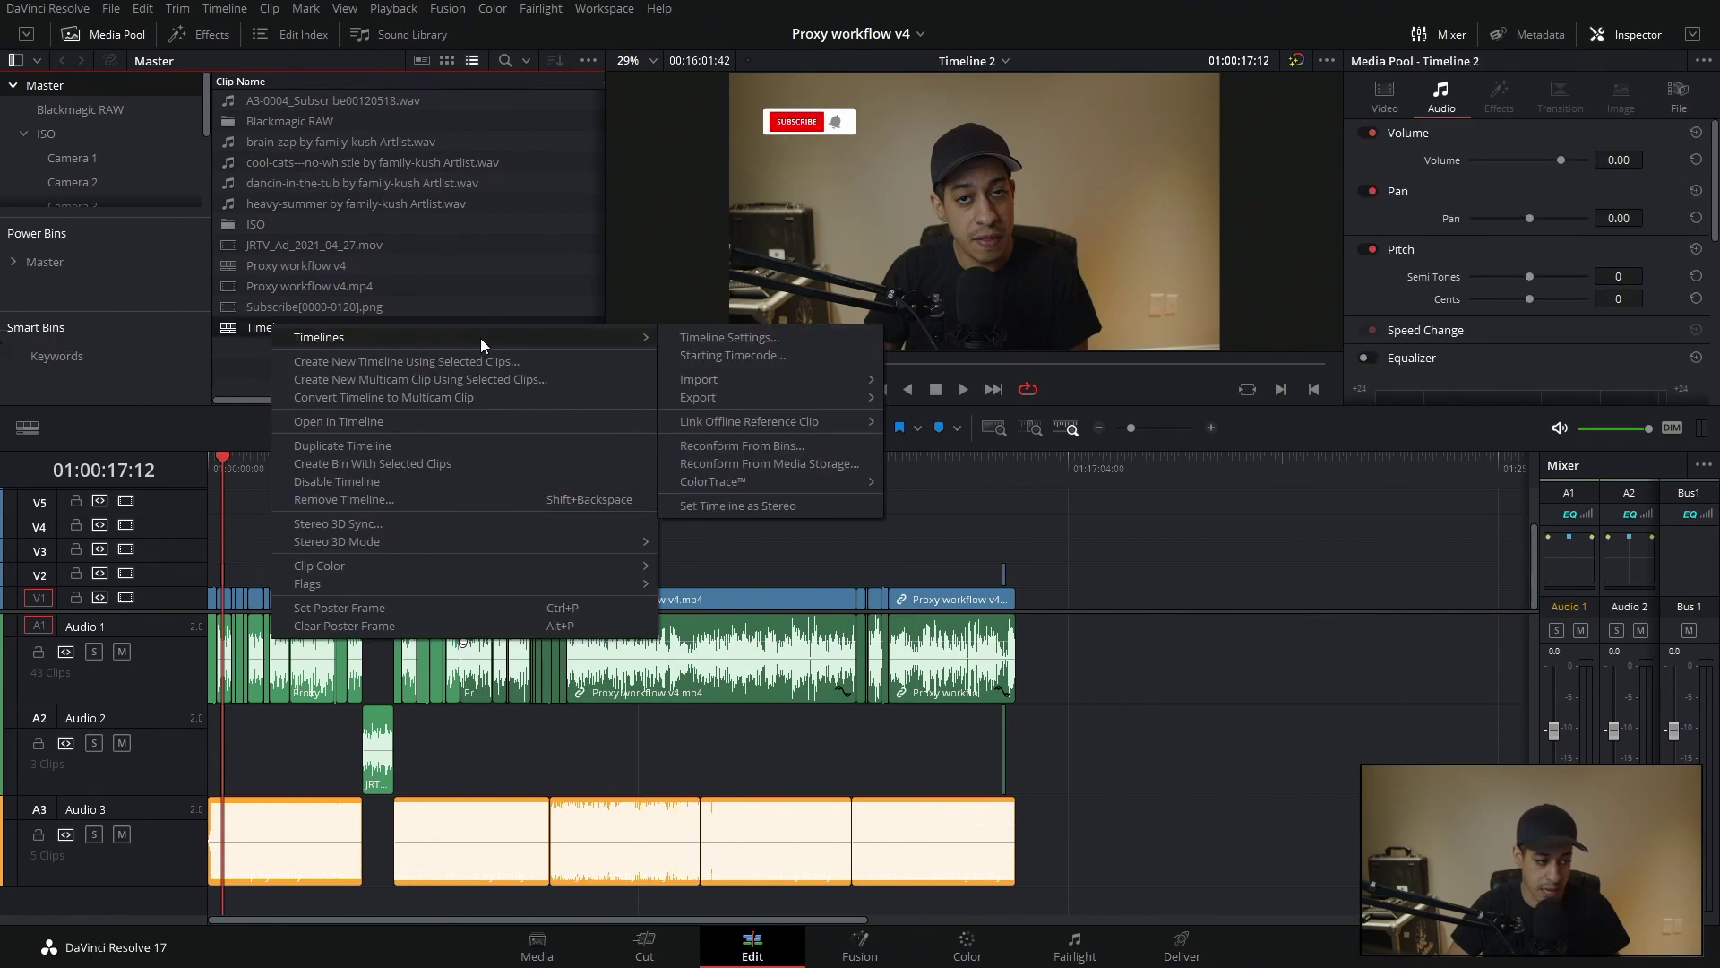
mouse_move(745, 395)
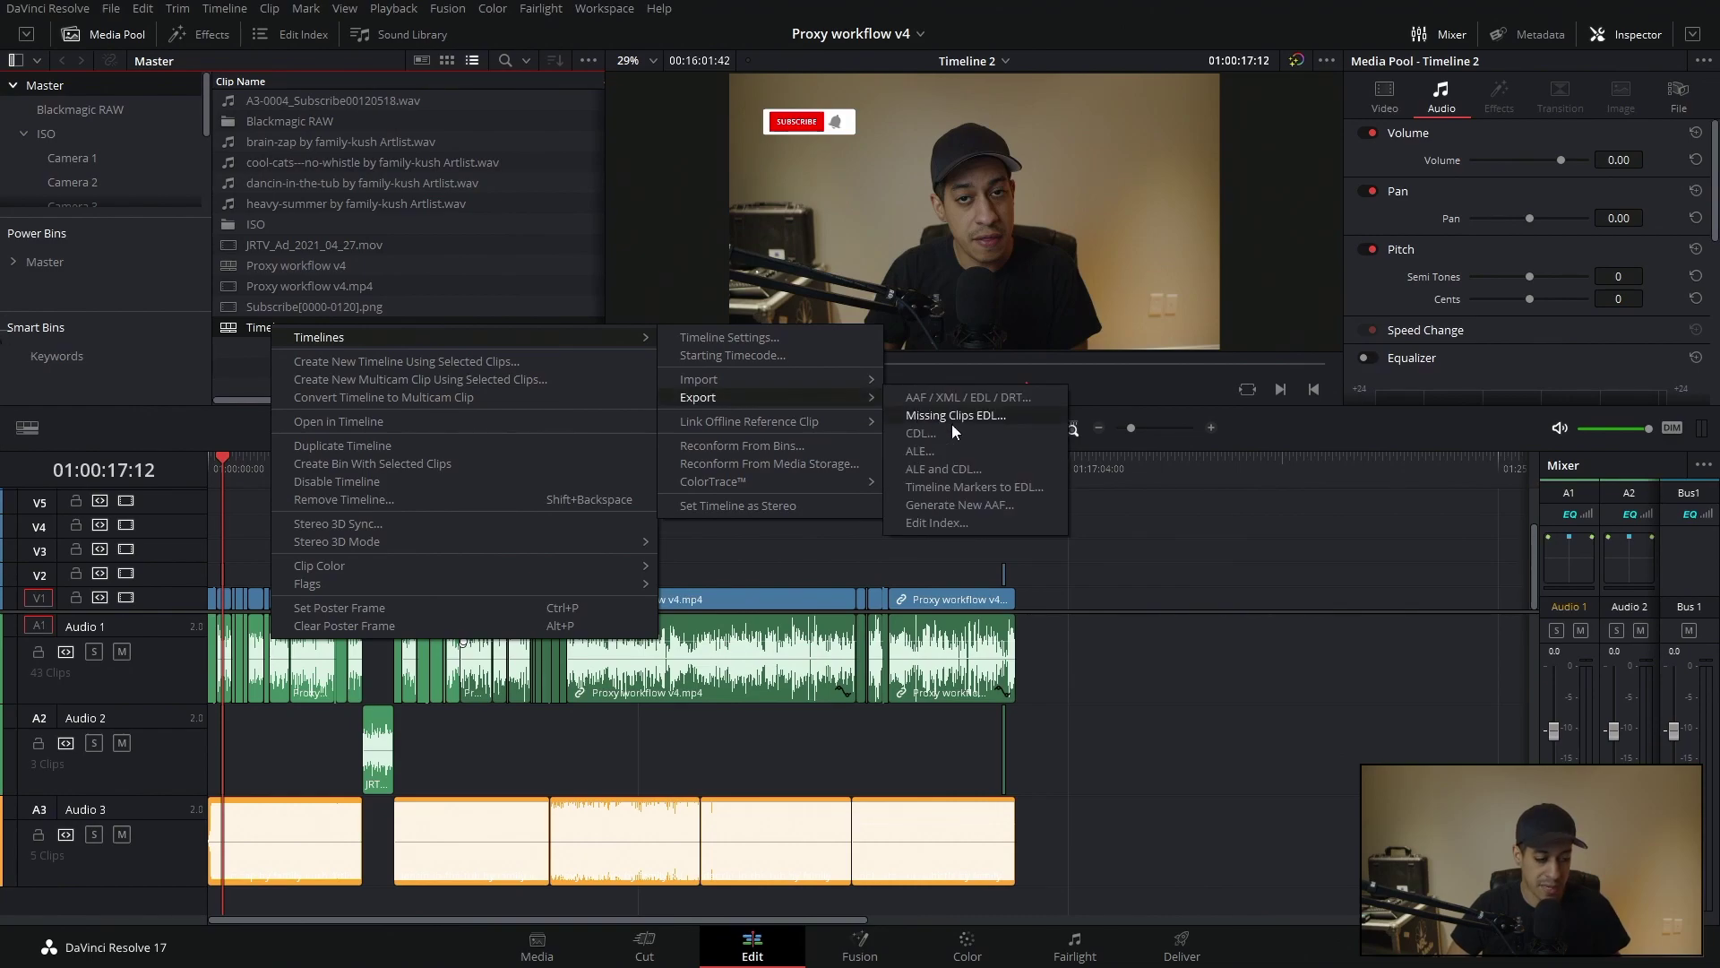
left_click(937, 522)
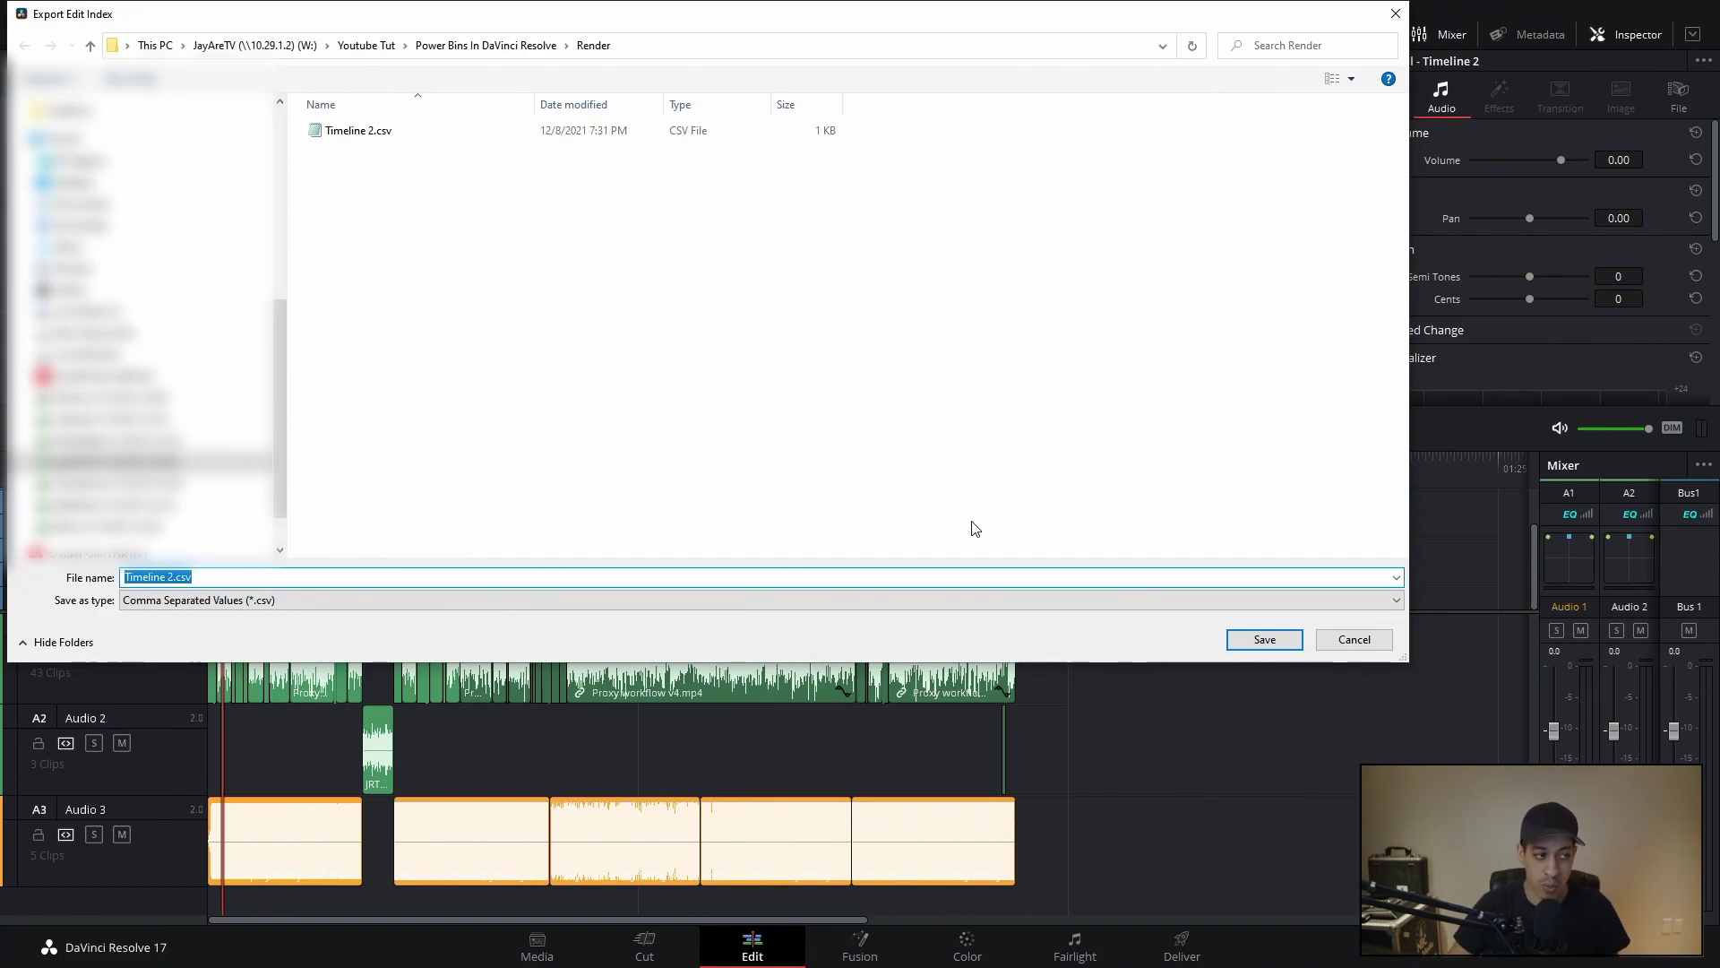
left_click(1271, 640)
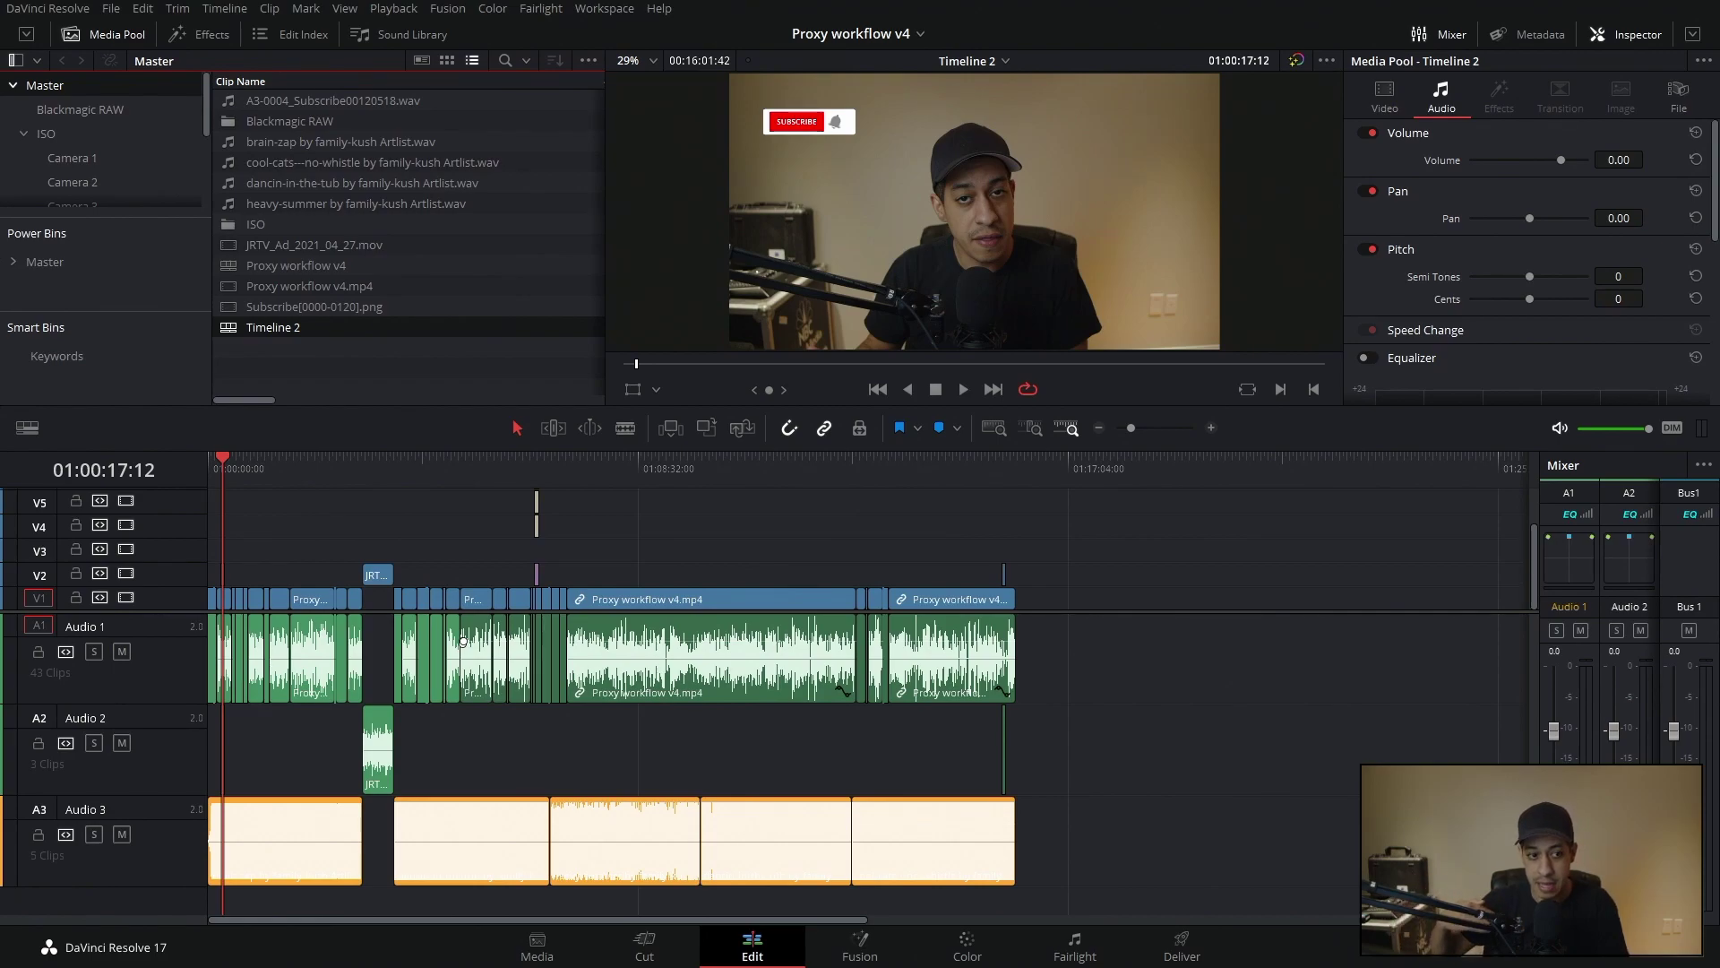
Step: Switch to the Tad CSV viewer and open Timeline 2.csv from W:\Youtube Tut\2021_12_08 Proxy workflow\Render
key("alt+Tab")
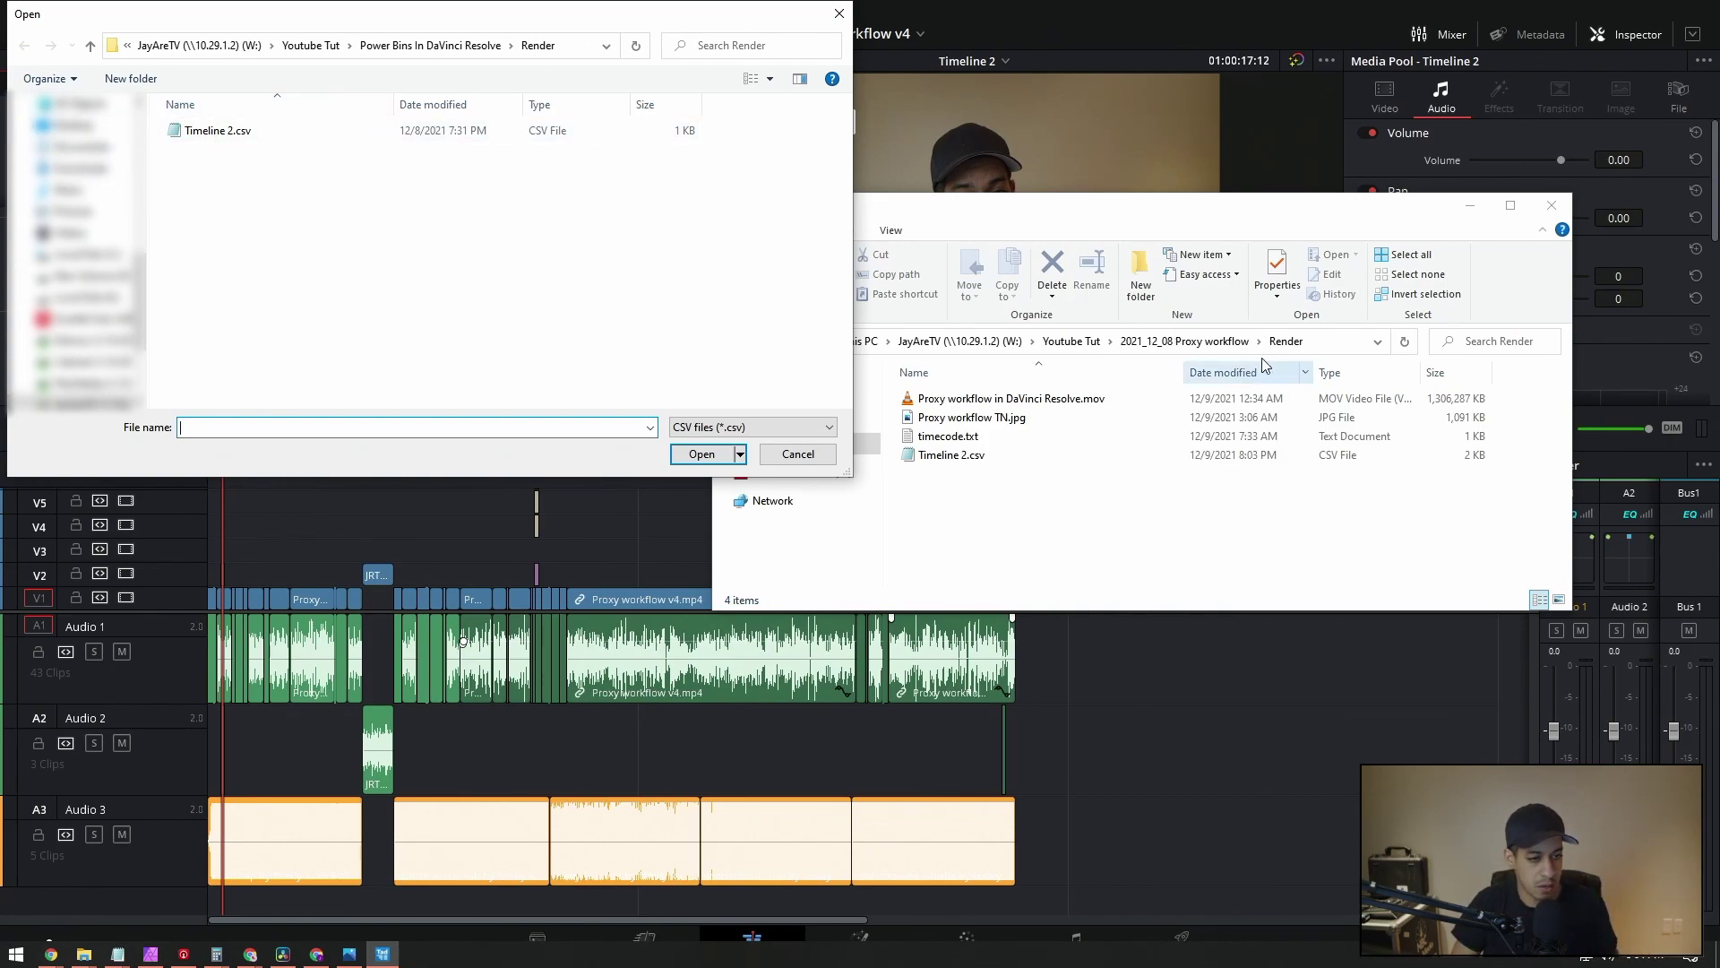
left_click(1339, 342)
key("ctrl+c")
left_click(475, 44)
key("ctrl+v")
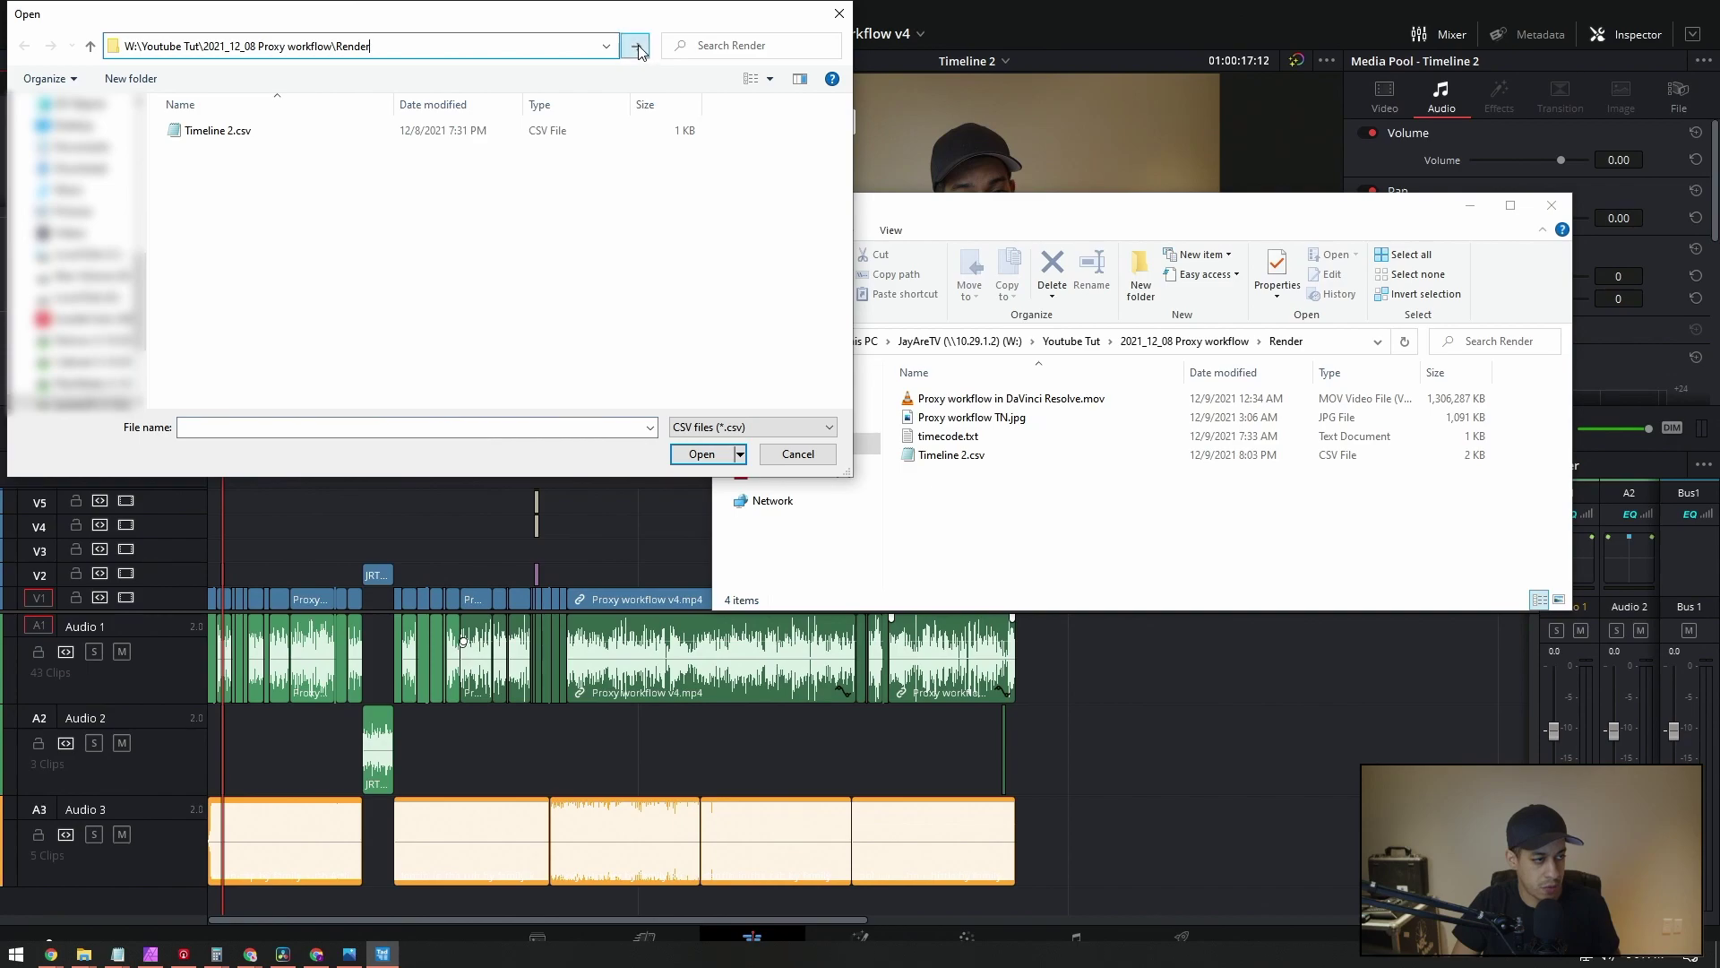
left_click(638, 45)
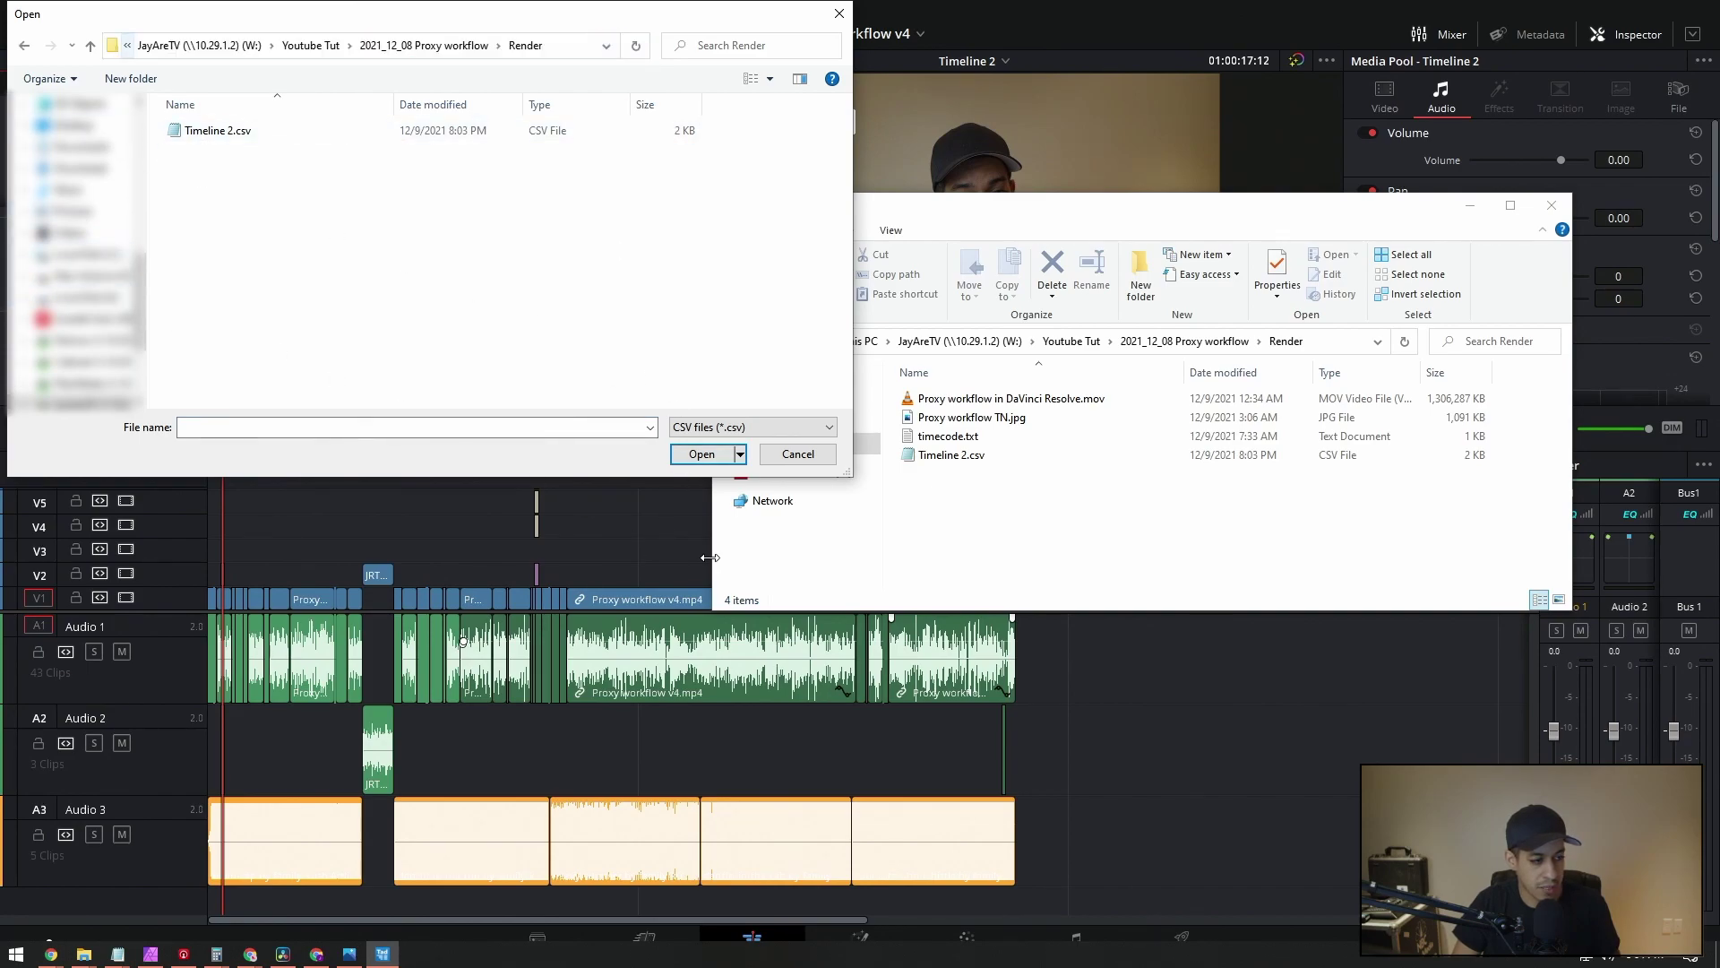
double_click(218, 131)
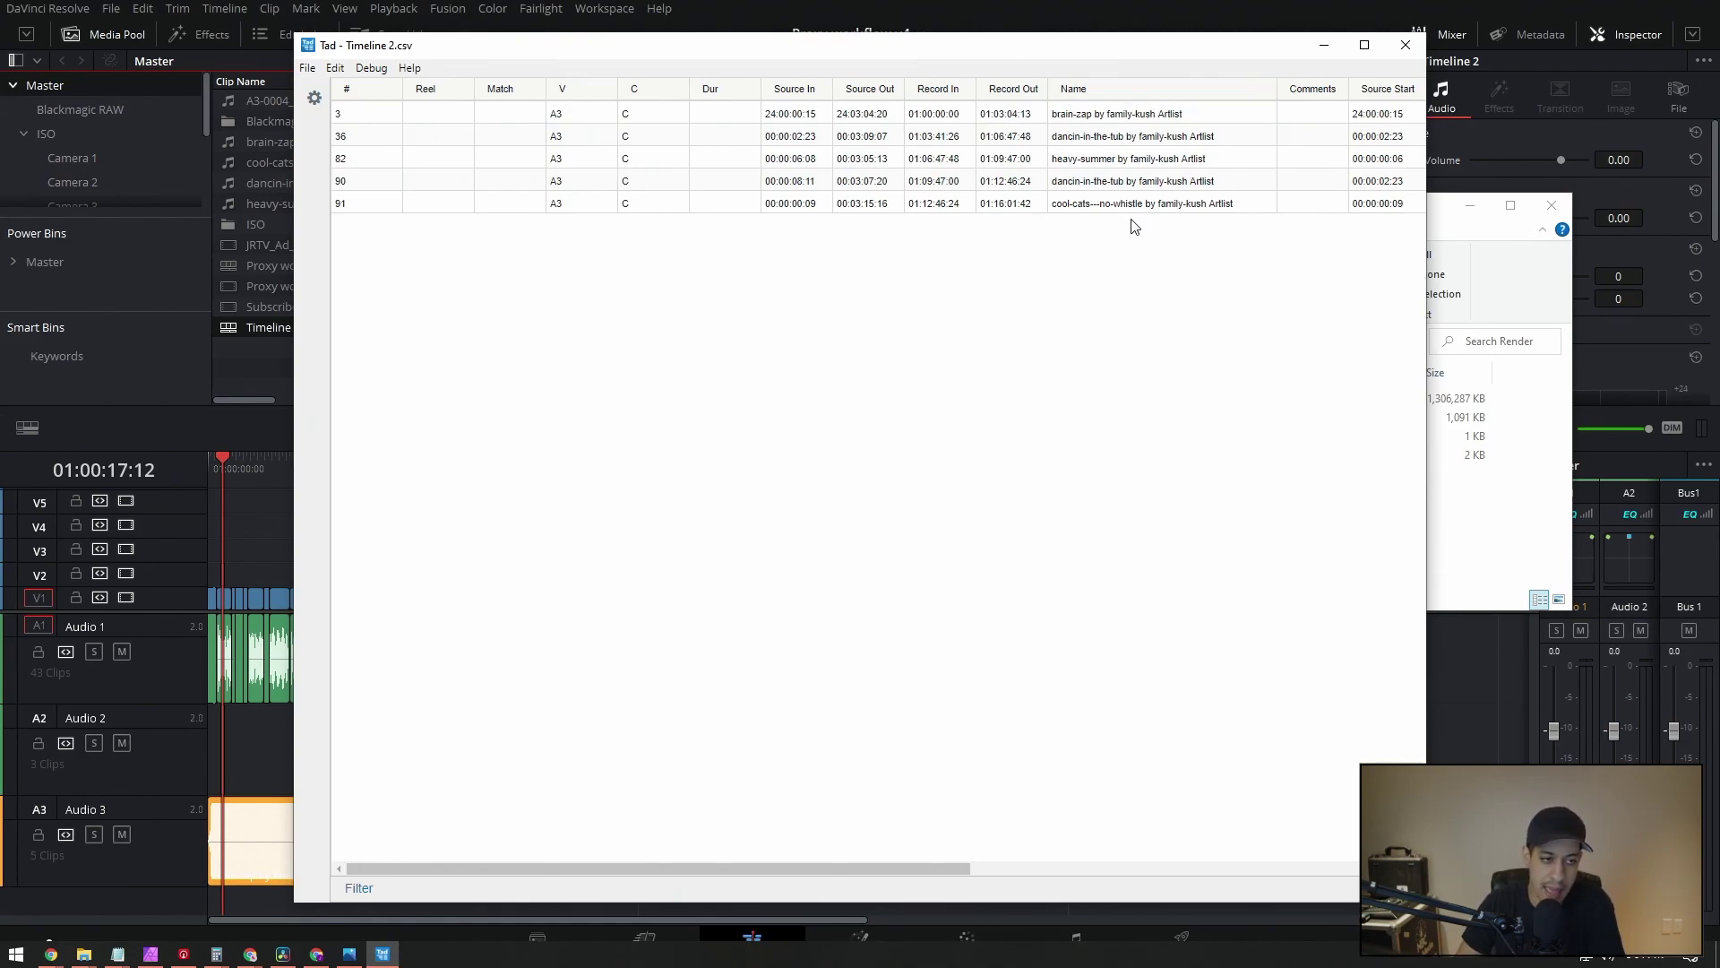
Step: Widen the Tad window to check the source start, end and duration columns, and close the viewer
left_click_drag(1427, 276, 1656, 276)
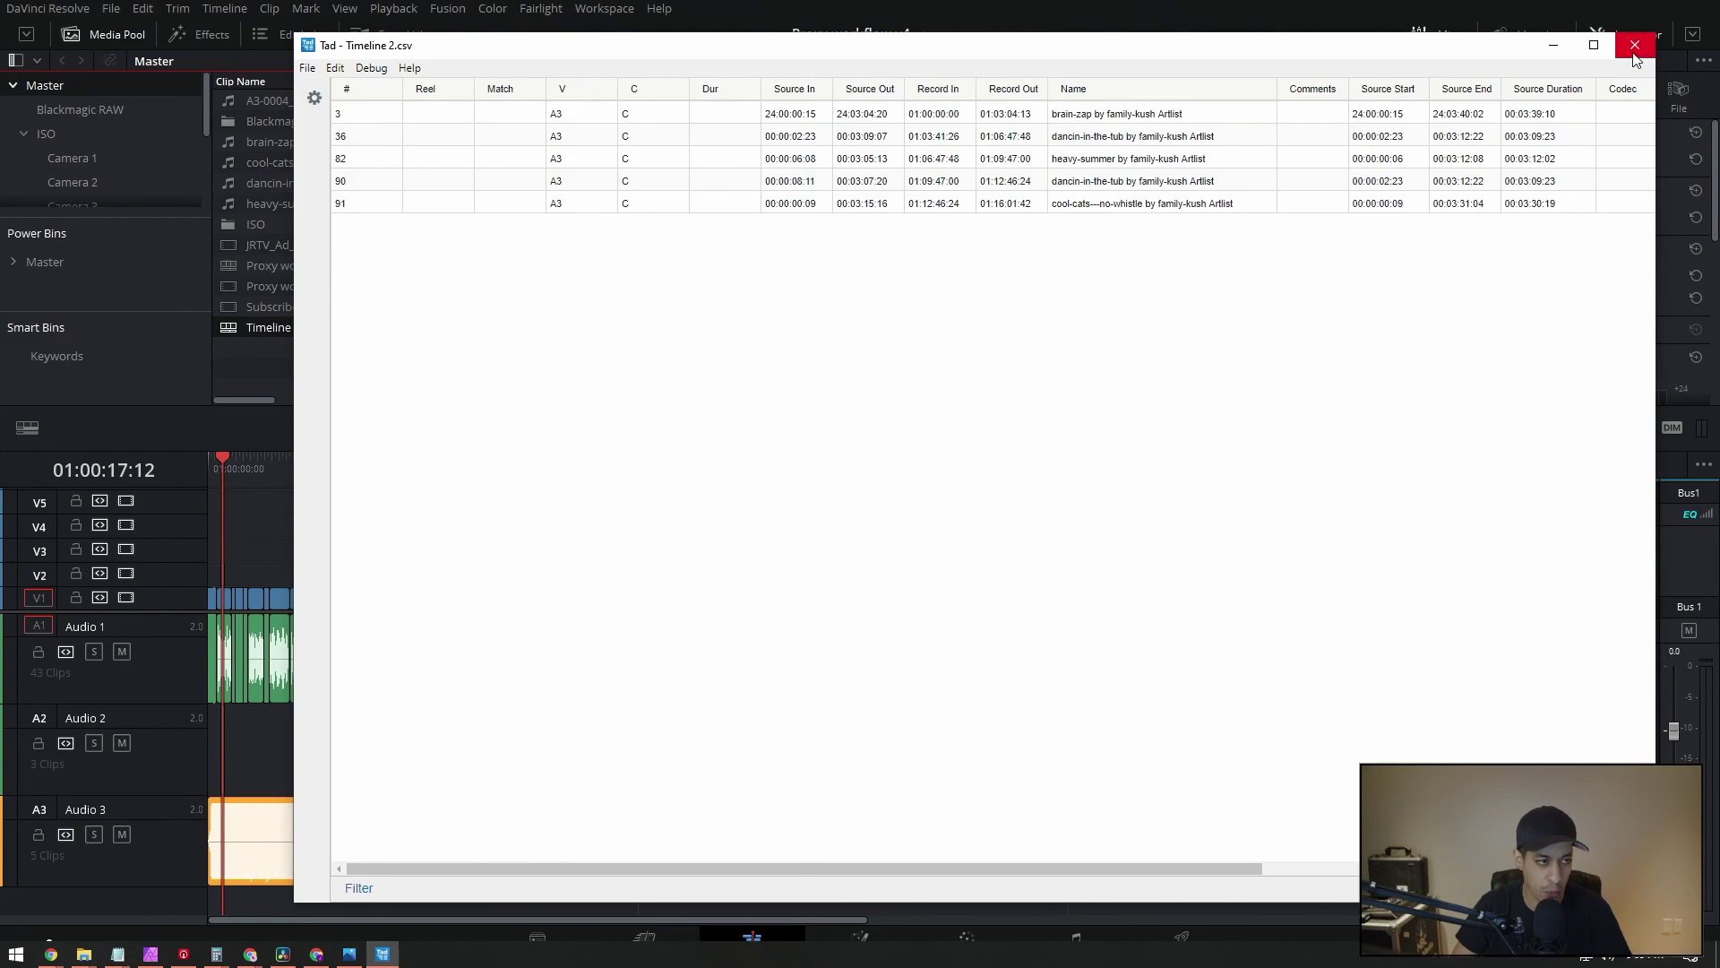
left_click_drag(1412, 55, 1299, 176)
left_click(1524, 164)
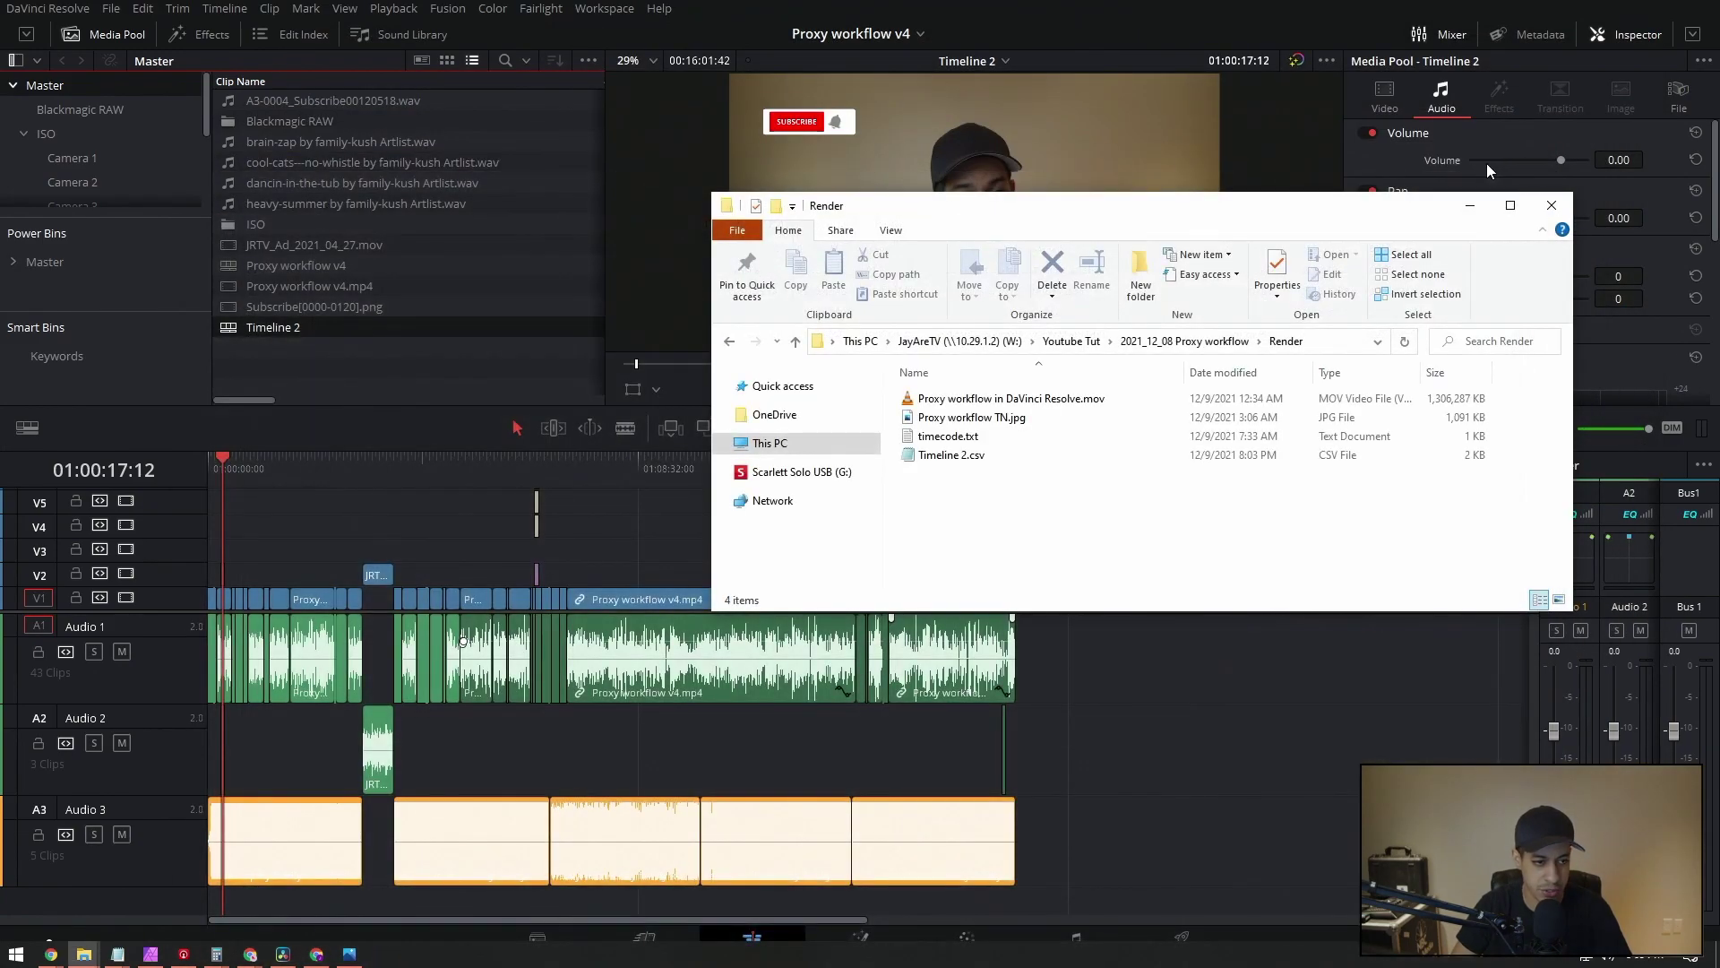
Step: Preview the clip names and timecodes of Timeline 2.csv in a spreadsheet's text import dialog, and cancel the import
right_click(956, 456)
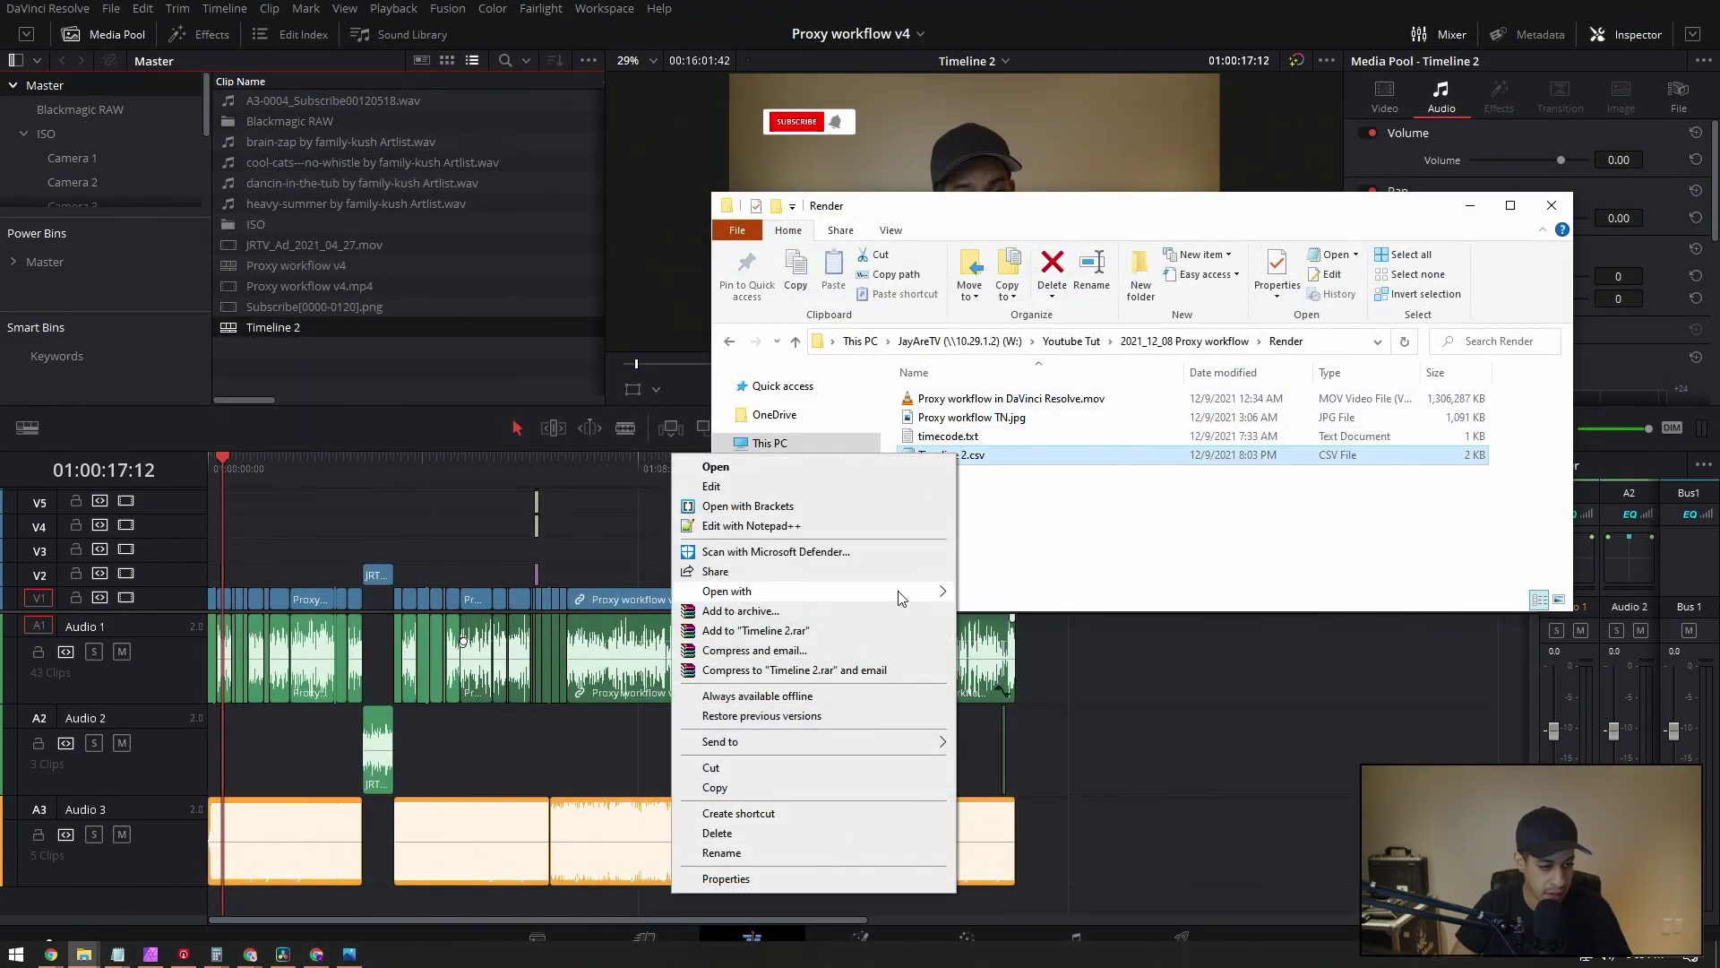
mouse_move(922, 595)
left_click(1009, 593)
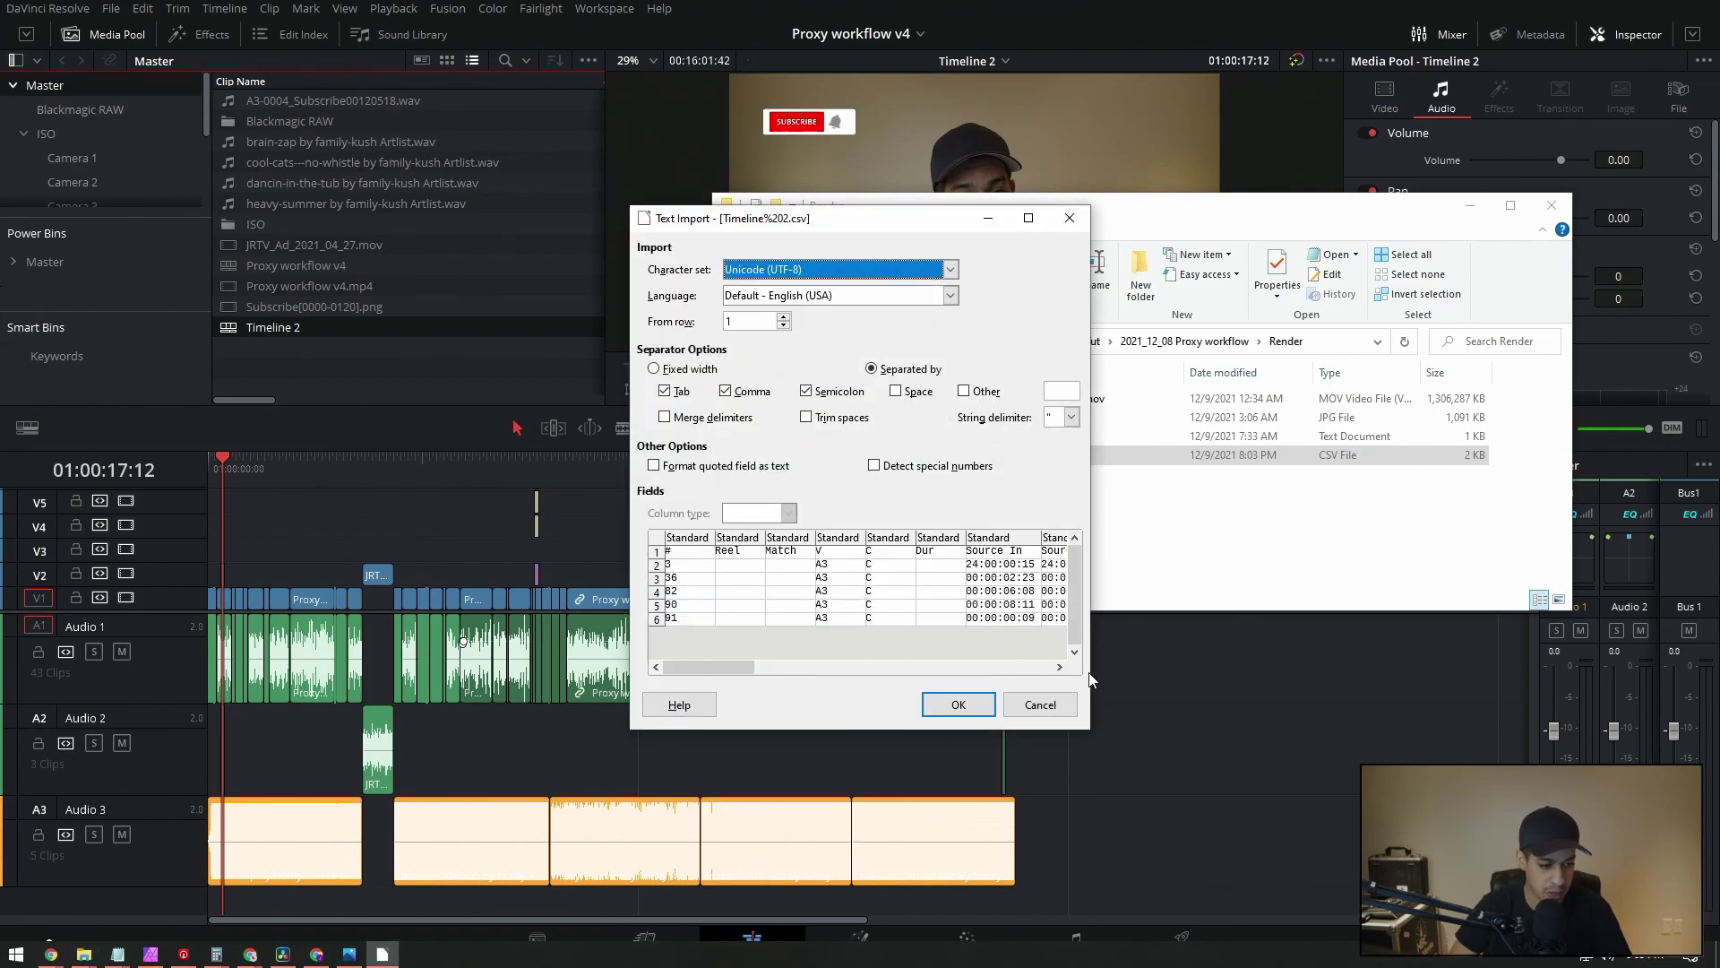
left_click_drag(1008, 671, 1175, 665)
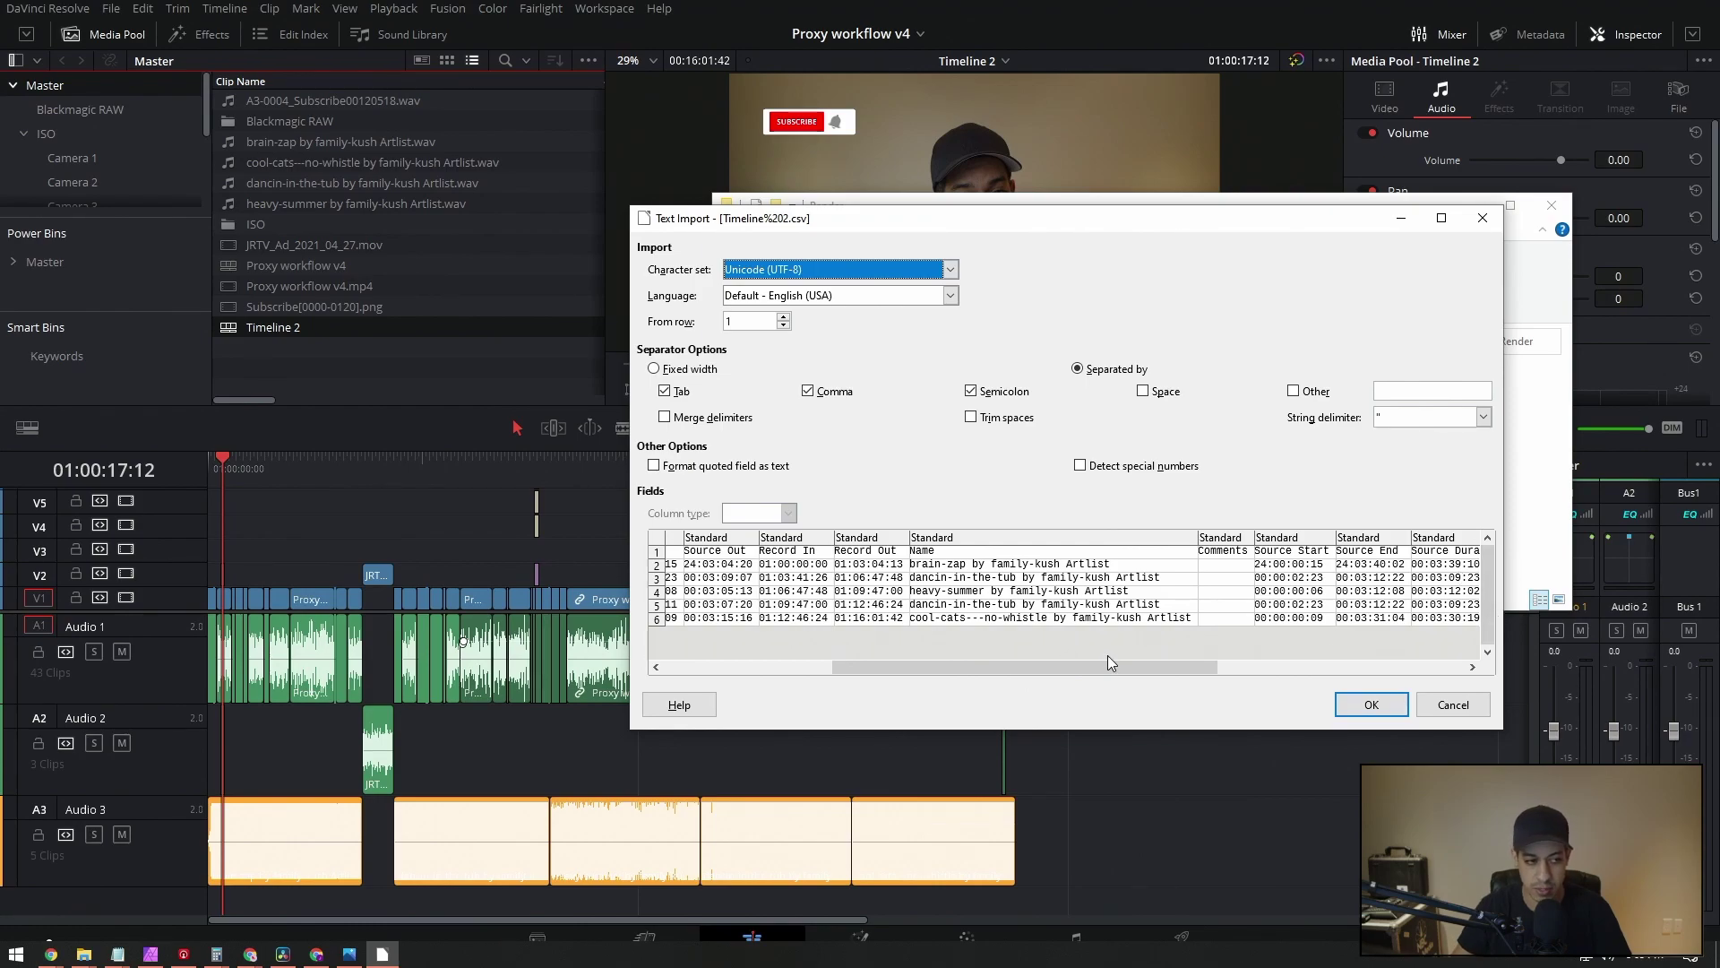
left_click(1448, 708)
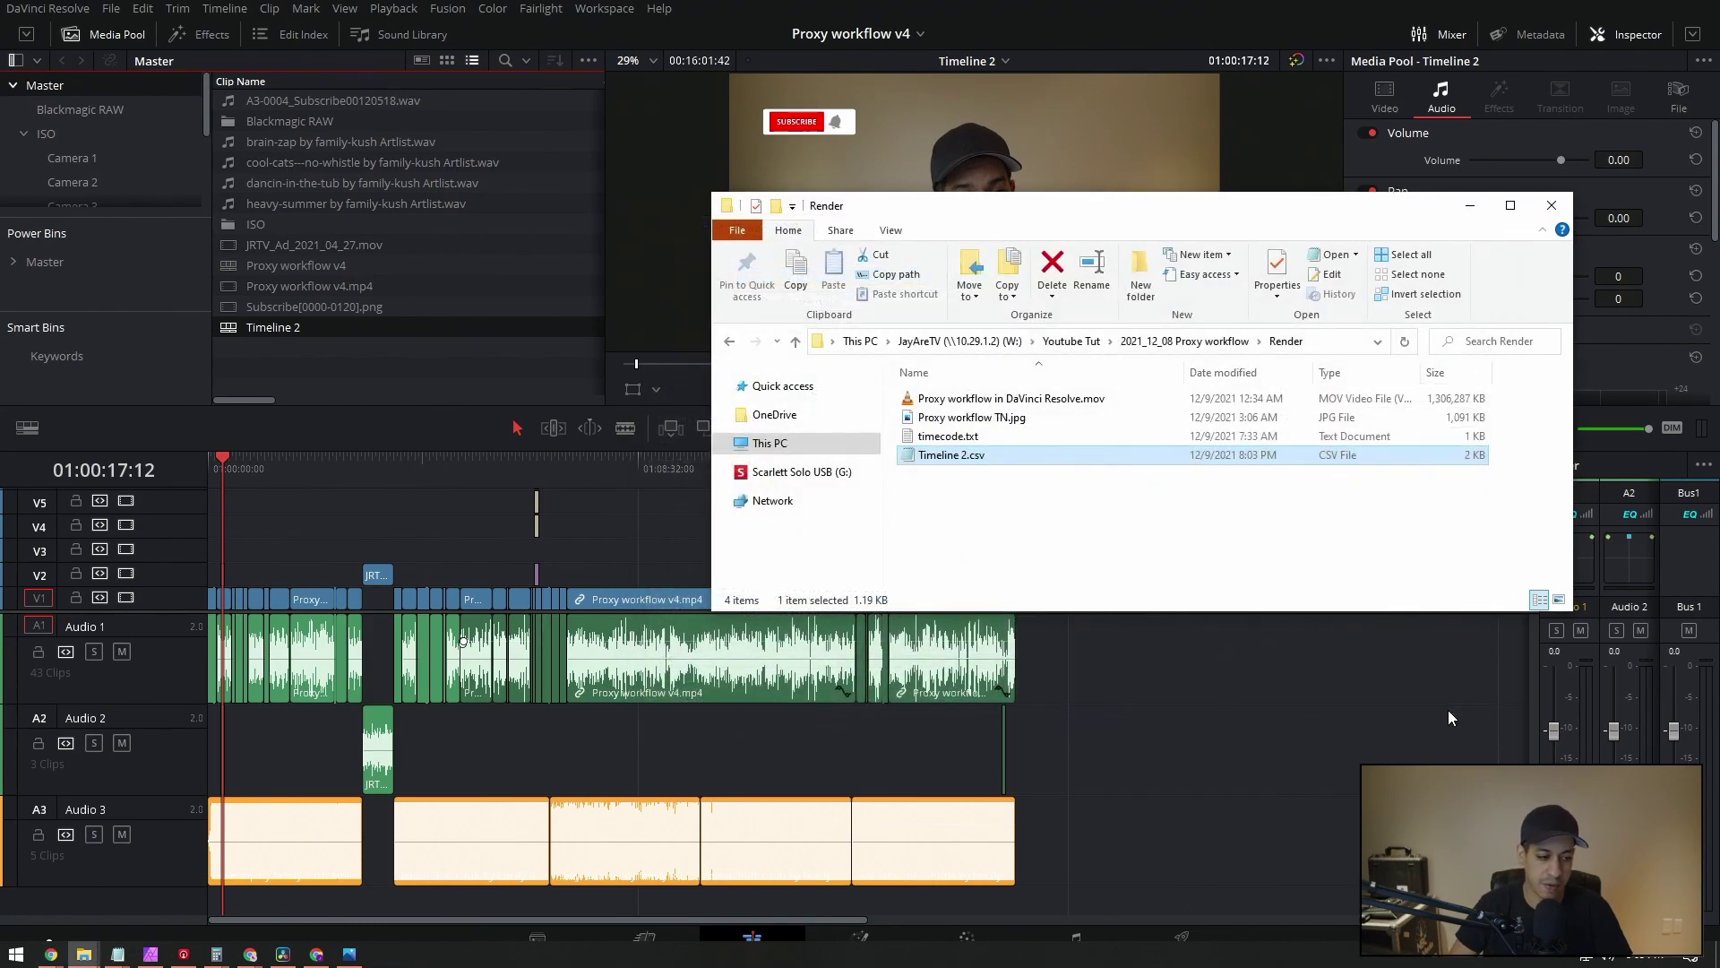
Step: Open Timeline 2.csv in Notepad, widen the window to read the song entries, and close it
left_click(1052, 512)
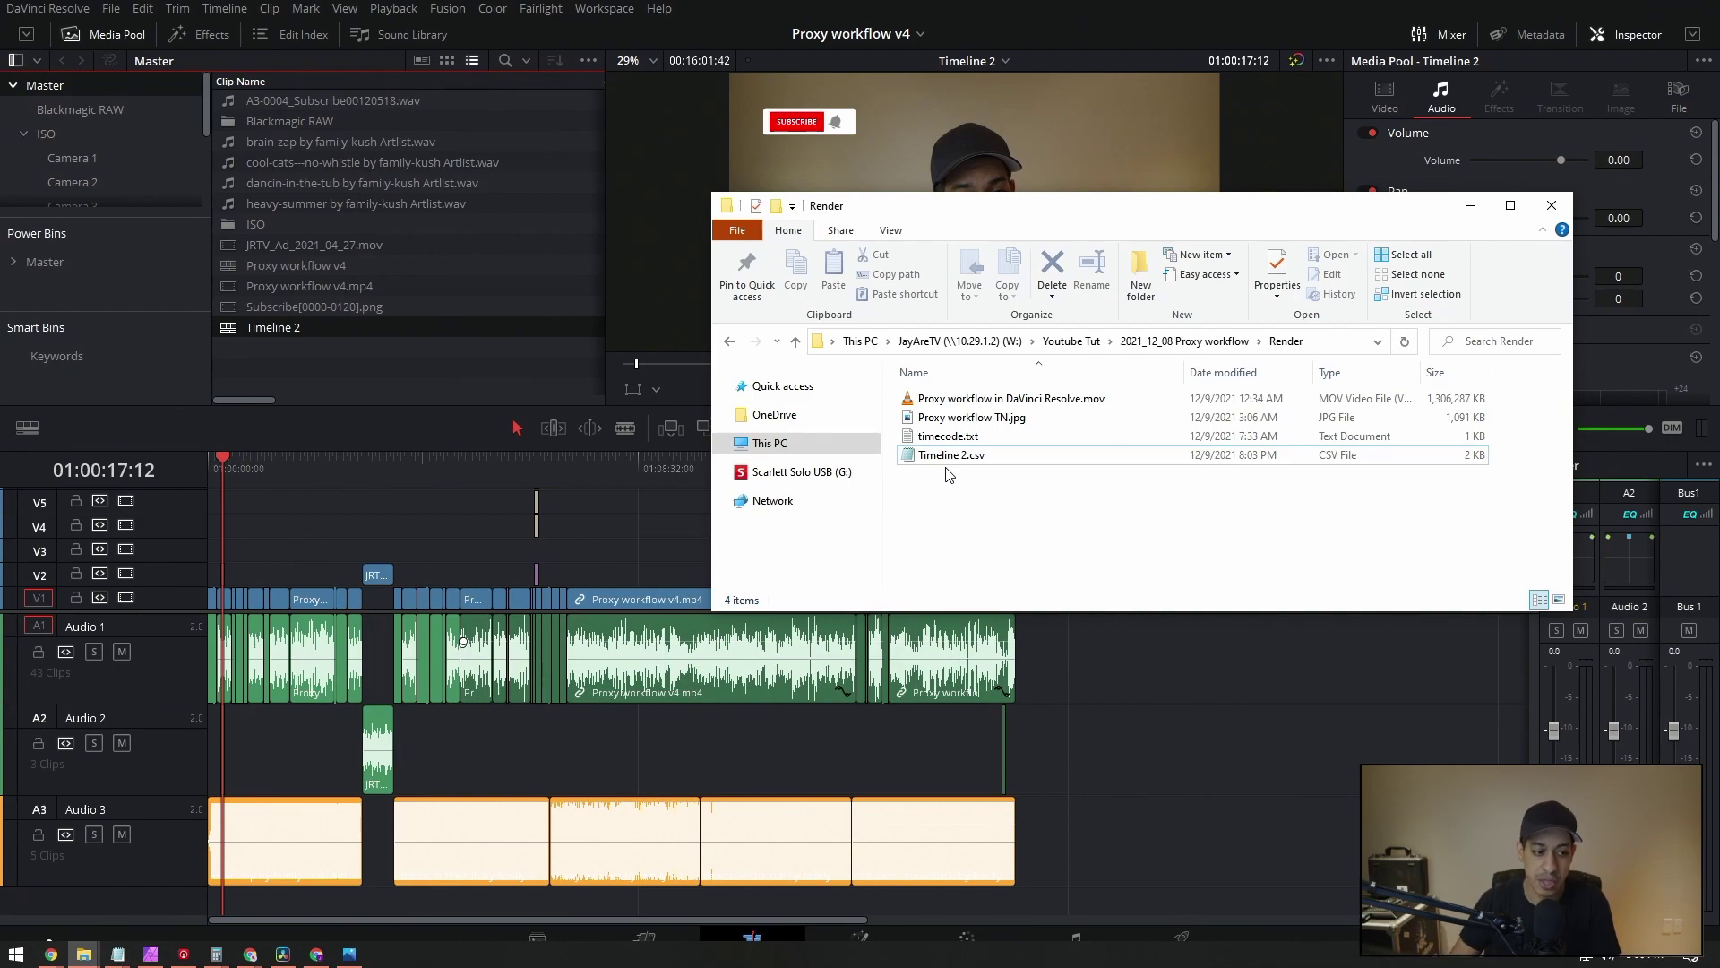
double_click(942, 454)
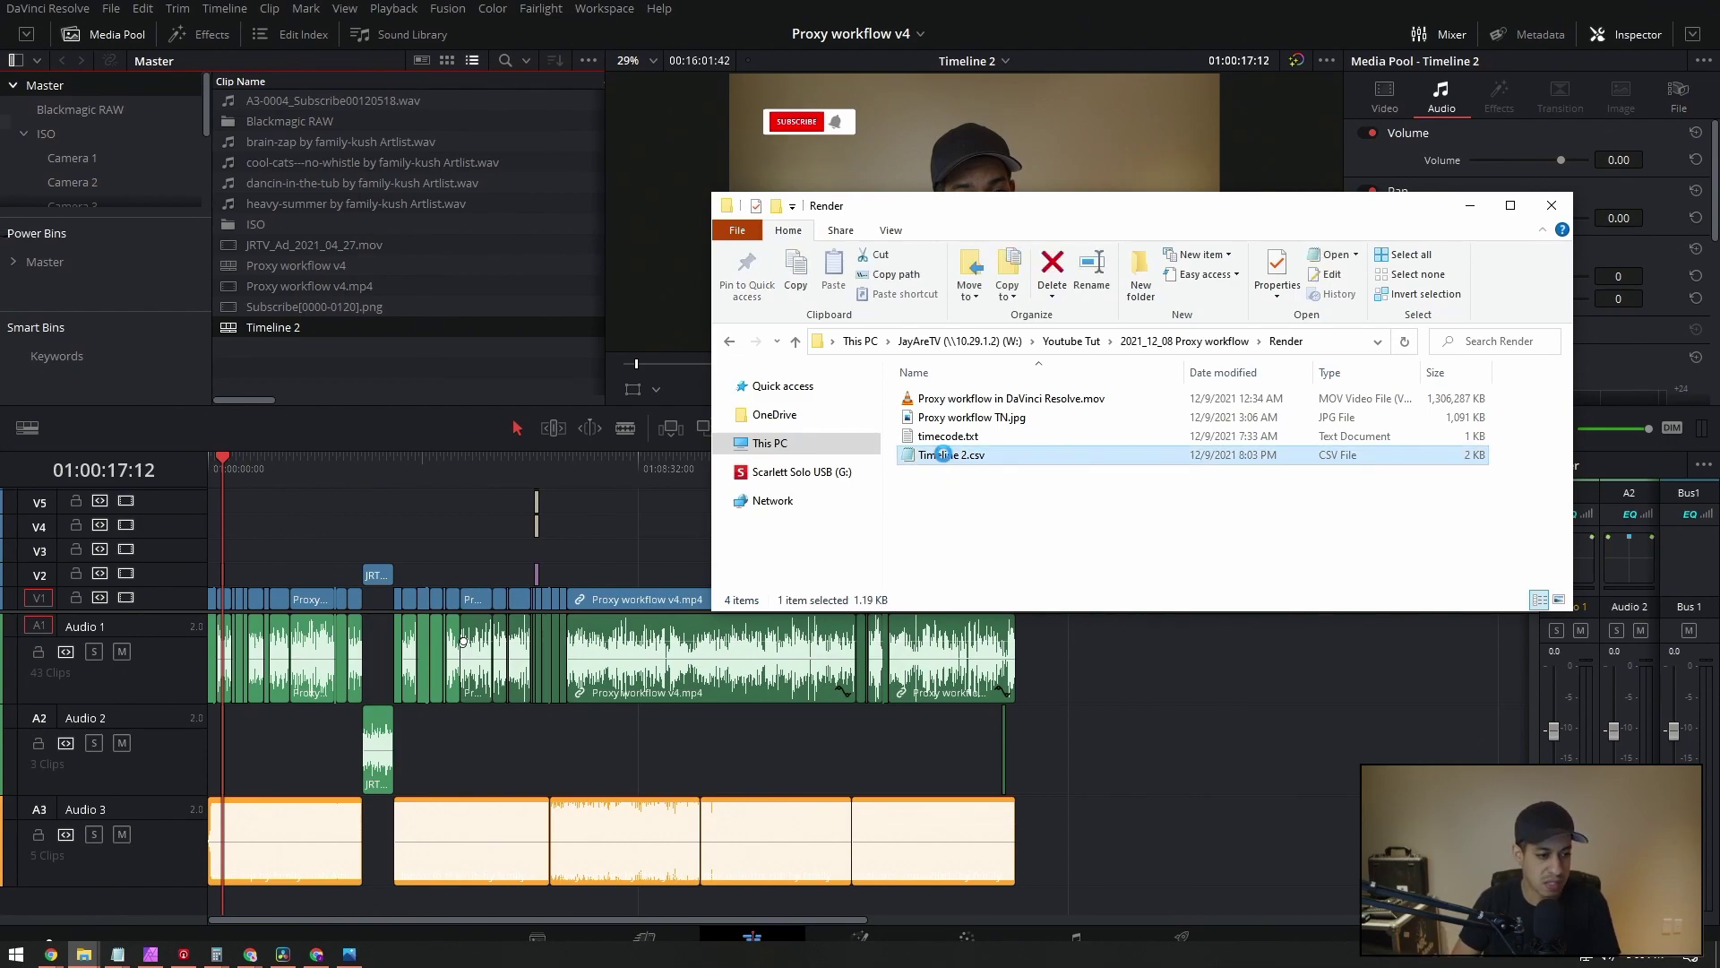
double_click(803, 348)
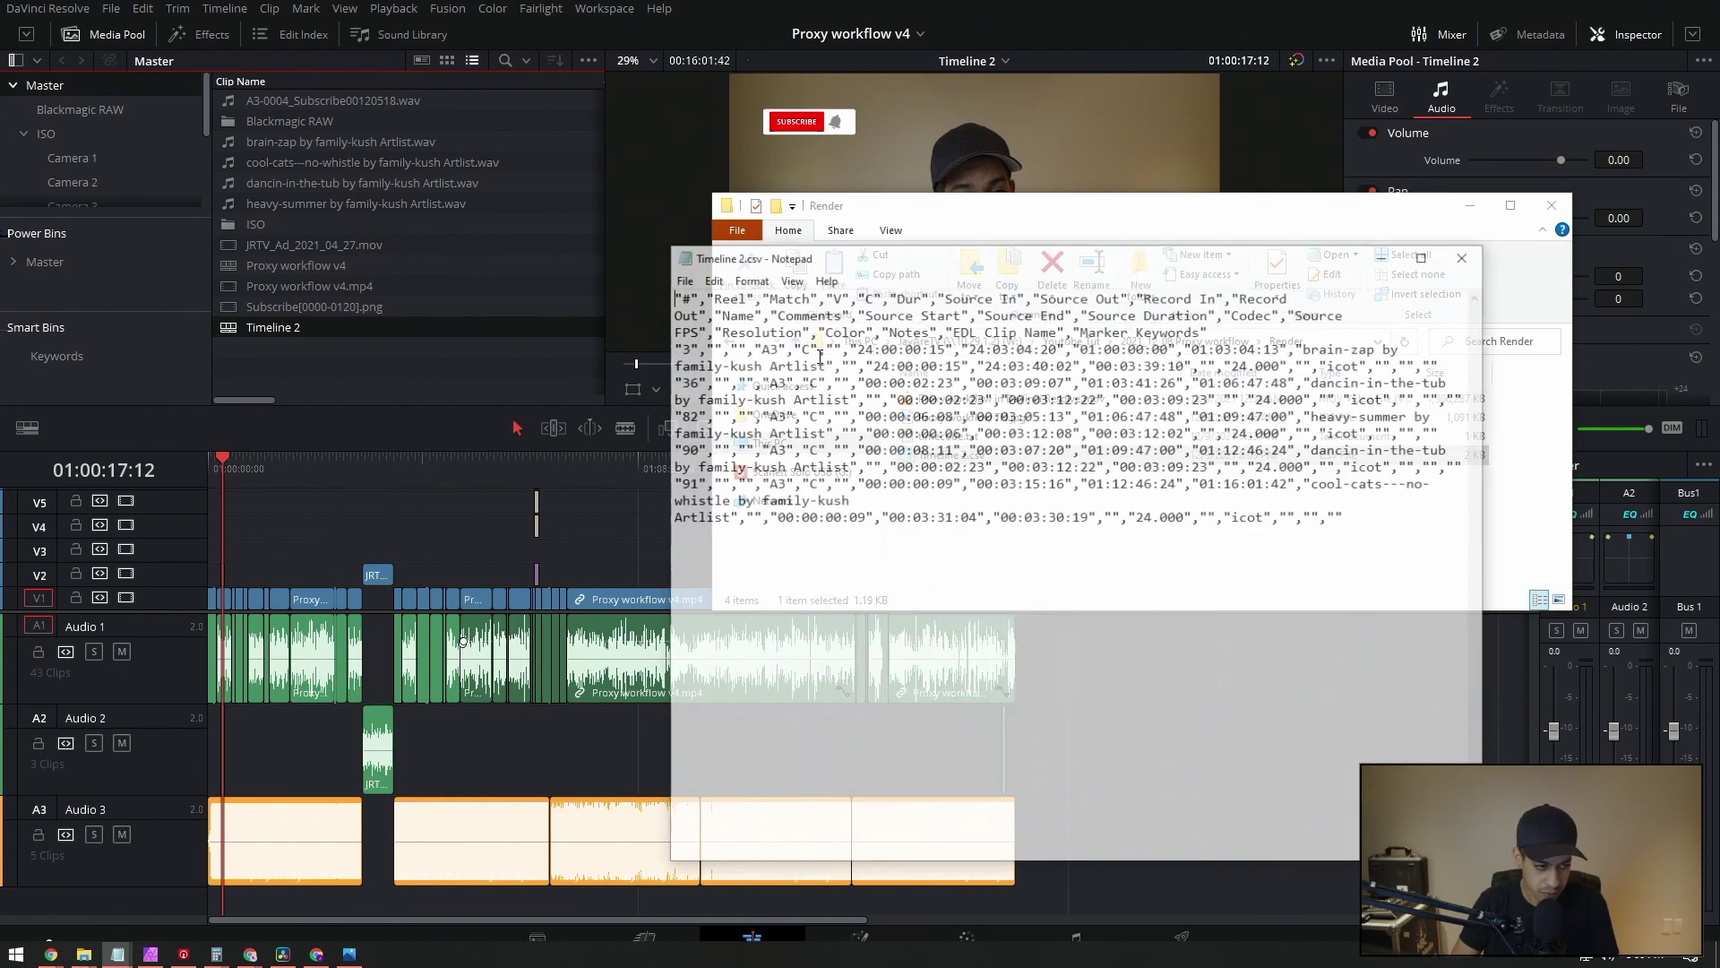
left_click_drag(1488, 542, 1659, 542)
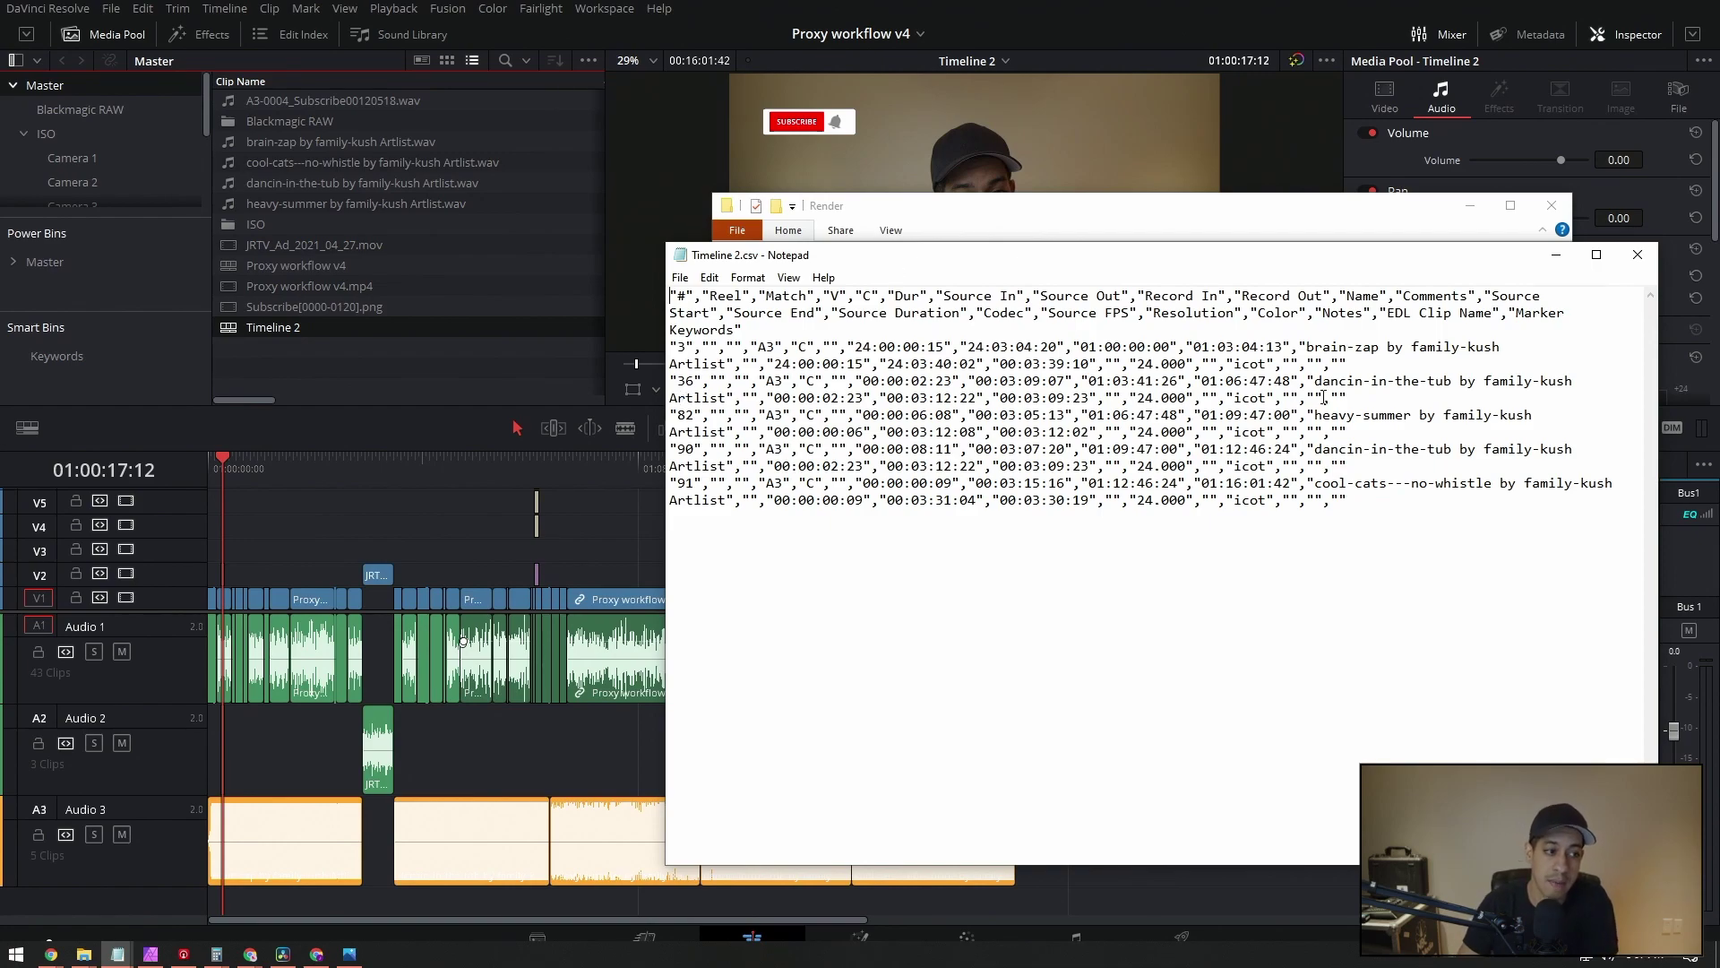
left_click(1638, 255)
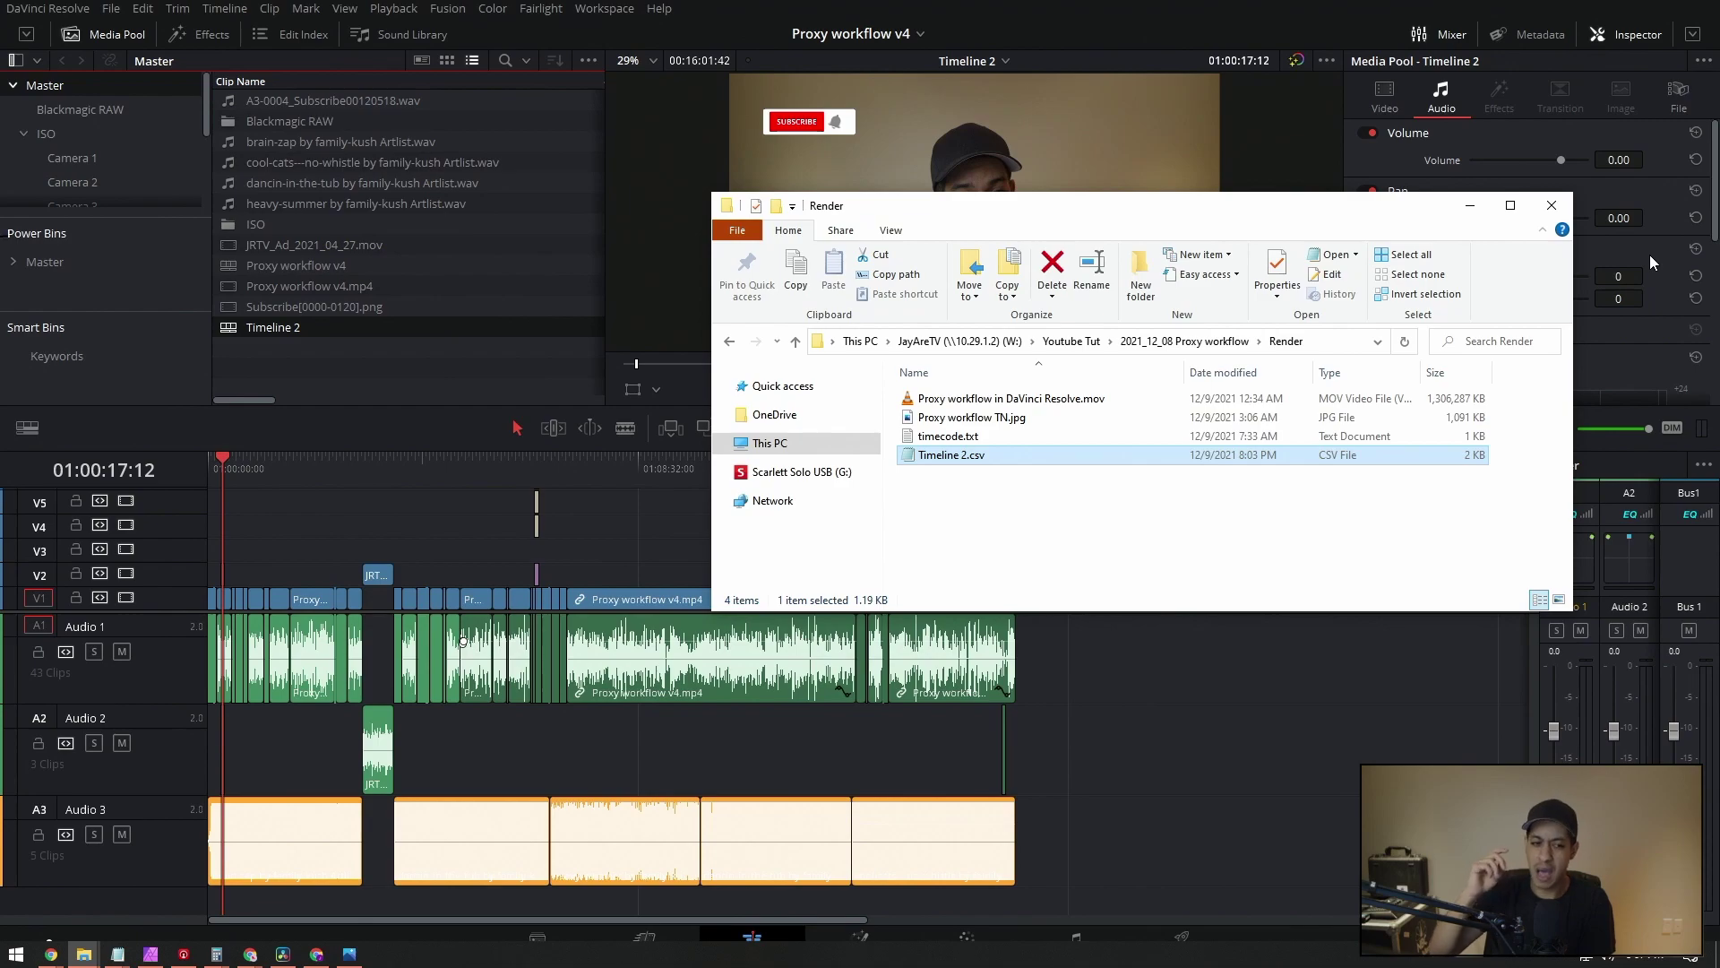